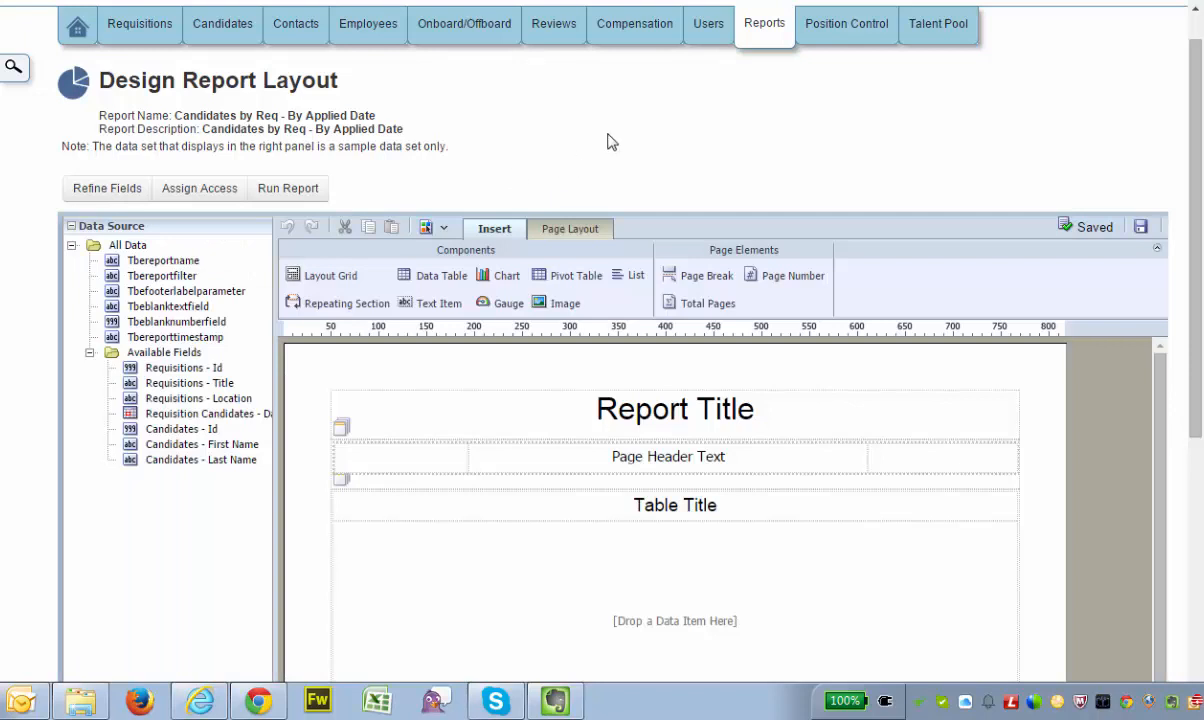
# Add the Requisitions Id, Location and Title fields as columns, in that order, to the empty data table
pyautogui.scroll(-1, 1196, 138)
pyautogui.scroll(-2, 1196, 138)
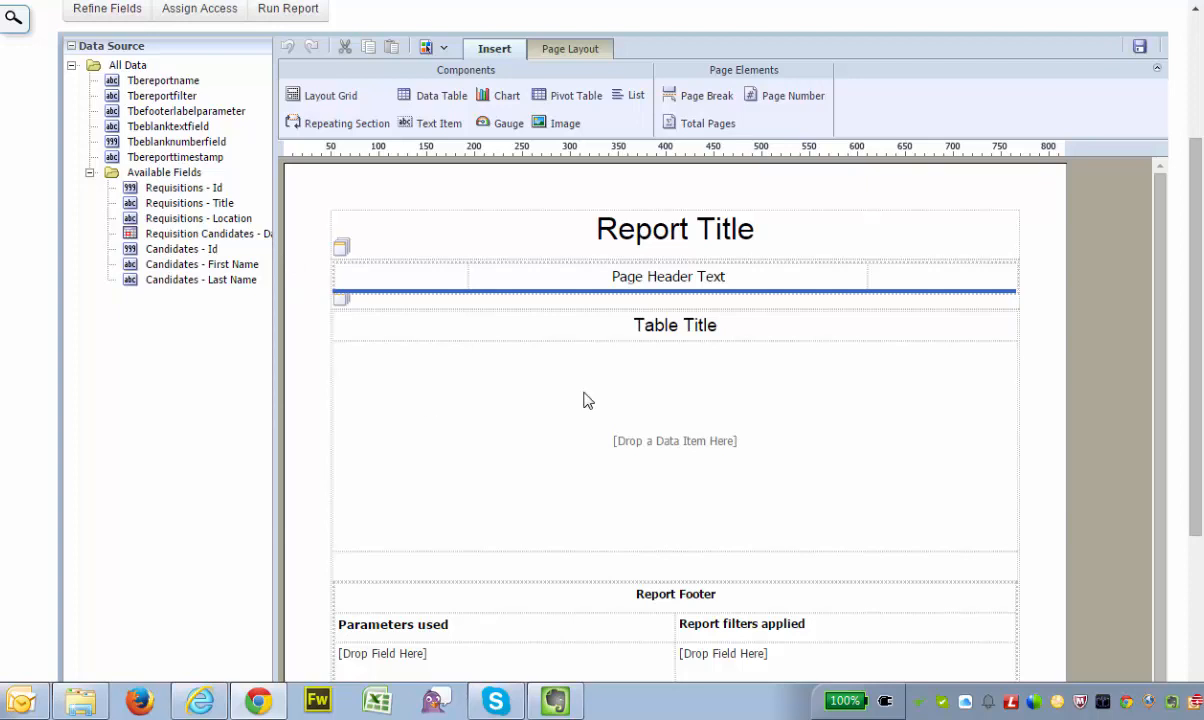
pyautogui.click(650, 333)
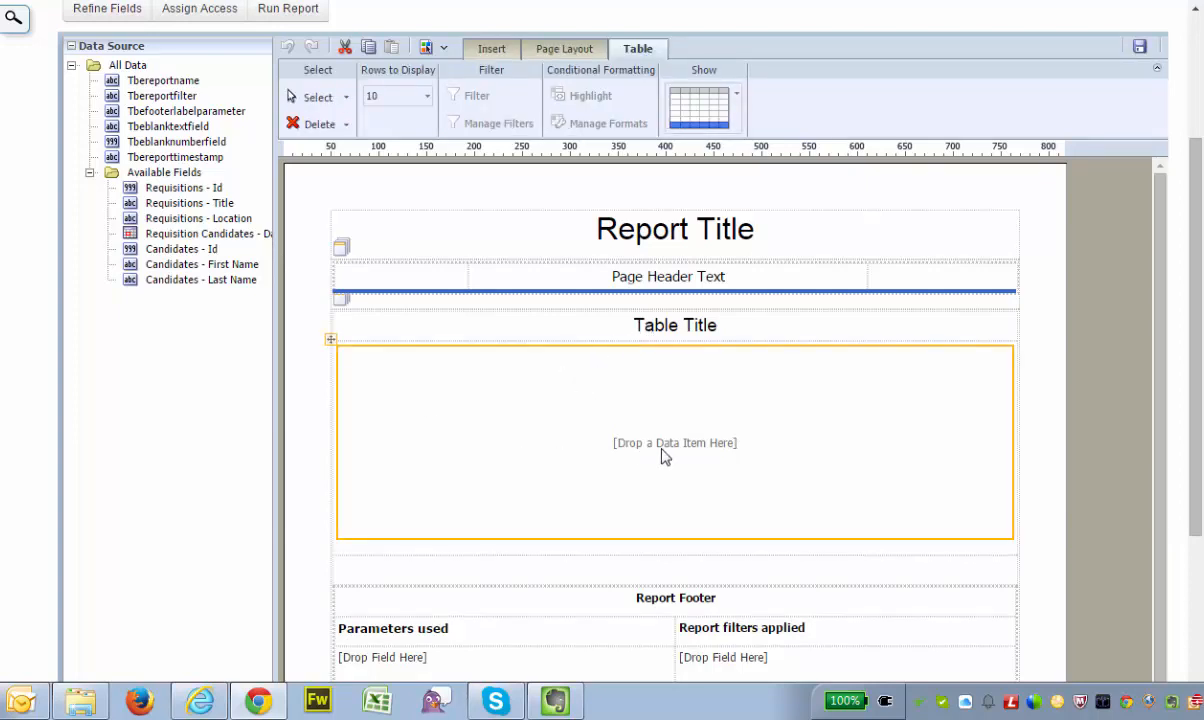
pyautogui.click(164, 194)
pyautogui.moveTo(164, 194); pyautogui.dragTo(388, 402)
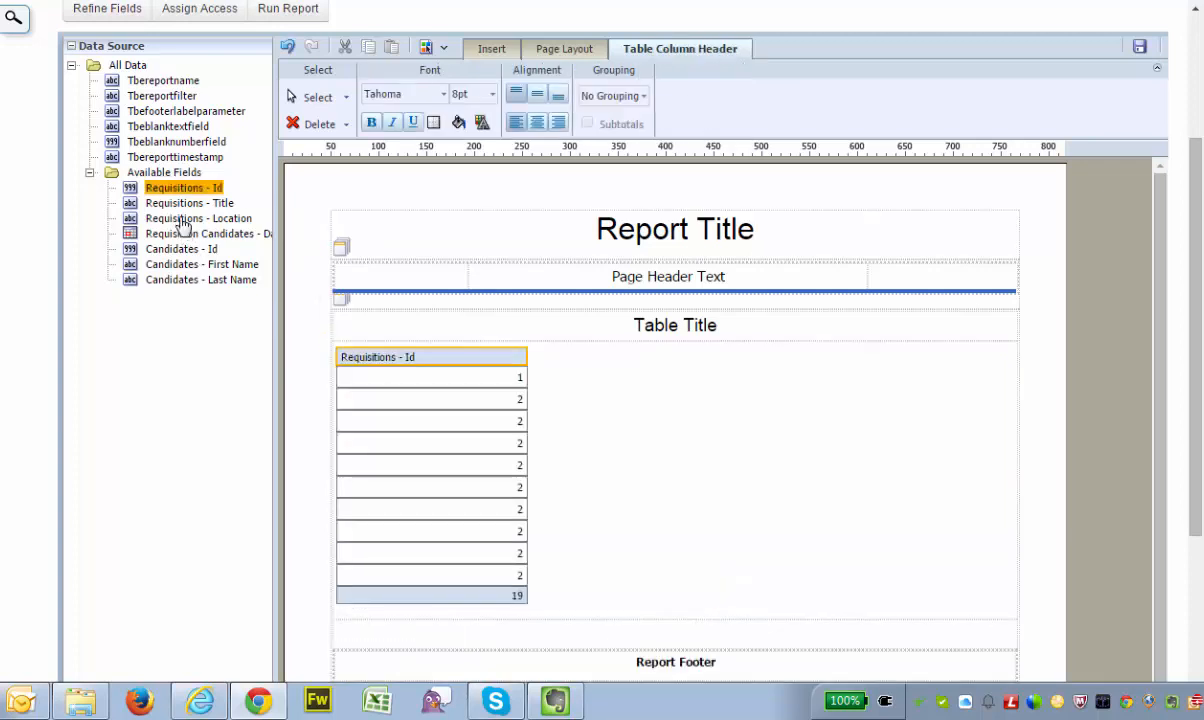
pyautogui.moveTo(182, 224); pyautogui.dragTo(536, 384)
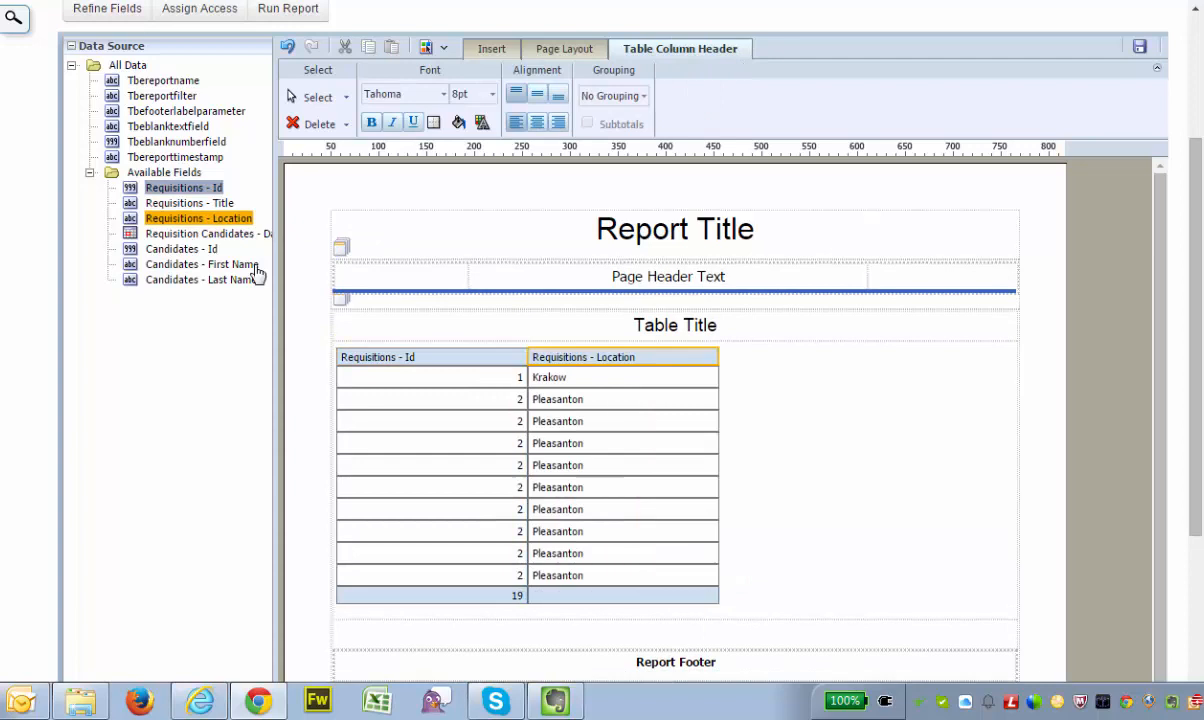
pyautogui.moveTo(180, 203); pyautogui.dragTo(686, 433)
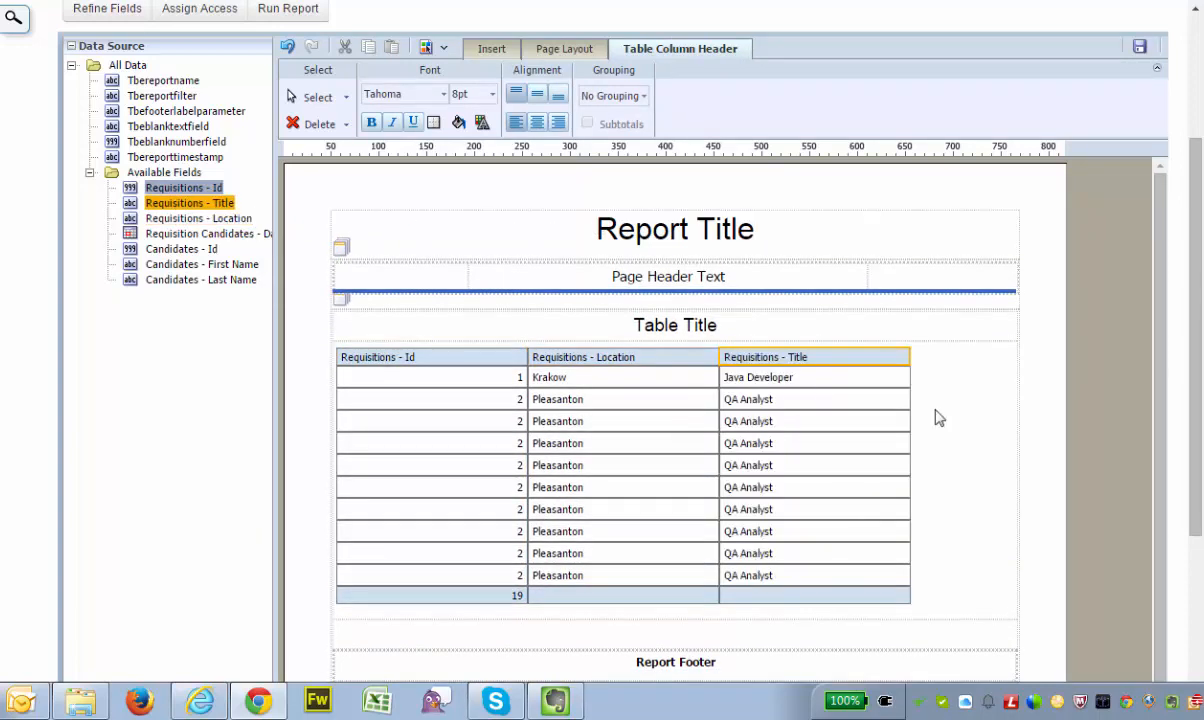
# Rename the Requisitions - Id column header to ID and narrow that column to fit its short numbers
pyautogui.click(460, 358)
pyautogui.click(459, 357)
pyautogui.write('I')
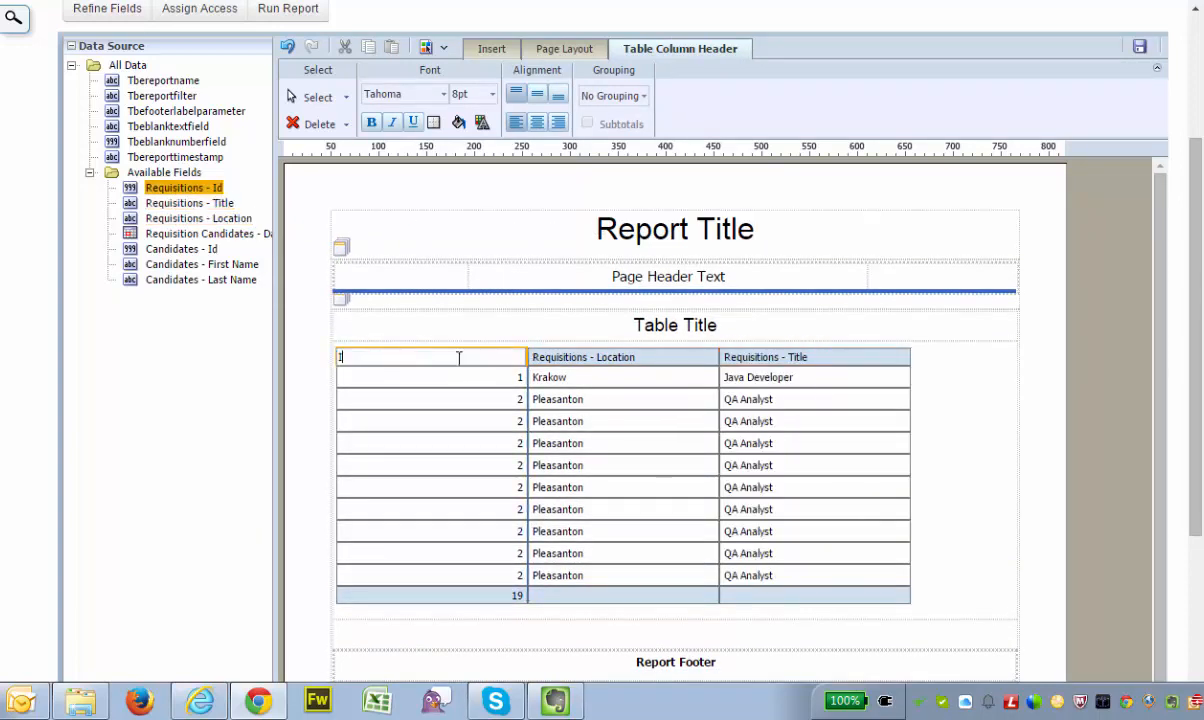
pyautogui.write('D')
pyautogui.moveTo(527, 370); pyautogui.dragTo(375, 395)
pyautogui.press('Return')
# Narrow the Requisitions - Location and Requisitions - Title columns to make room for more fields
pyautogui.click(418, 410)
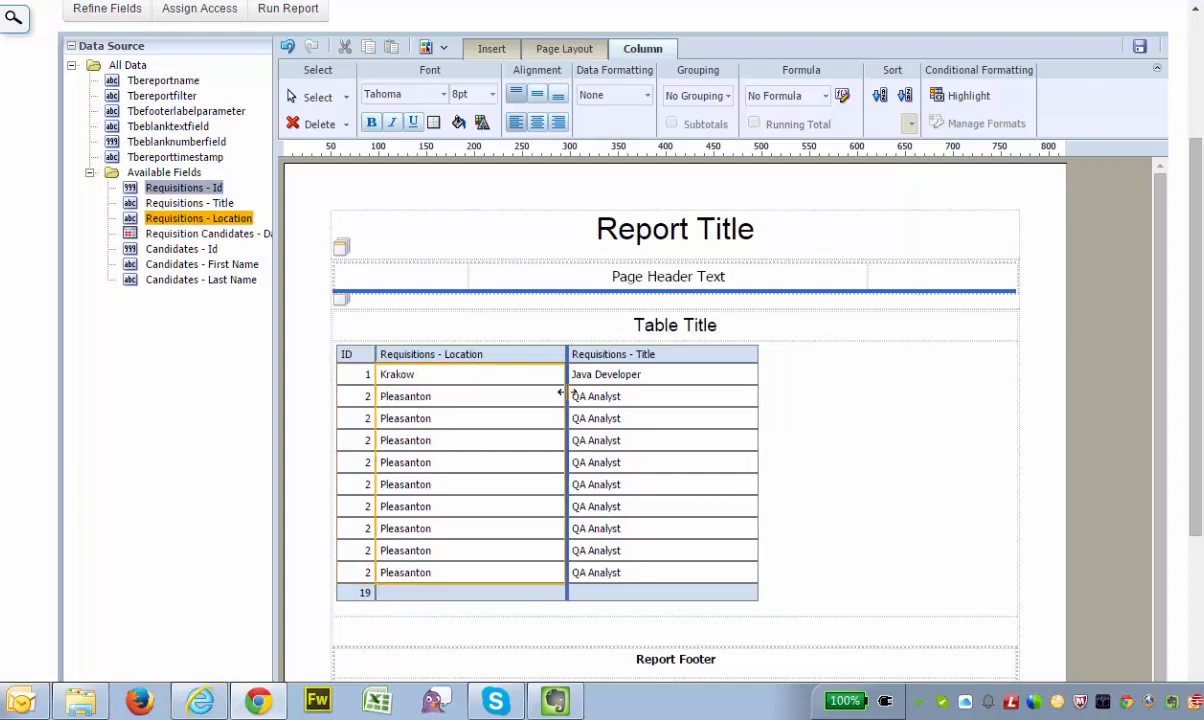
pyautogui.moveTo(563, 394); pyautogui.dragTo(503, 395)
pyautogui.moveTo(695, 400); pyautogui.dragTo(629, 398)
# Add a Candidates - Id column after Requisitions - Title, rename its header to Id and narrow it to about 34 px
pyautogui.moveTo(180, 249); pyautogui.dragTo(645, 355)
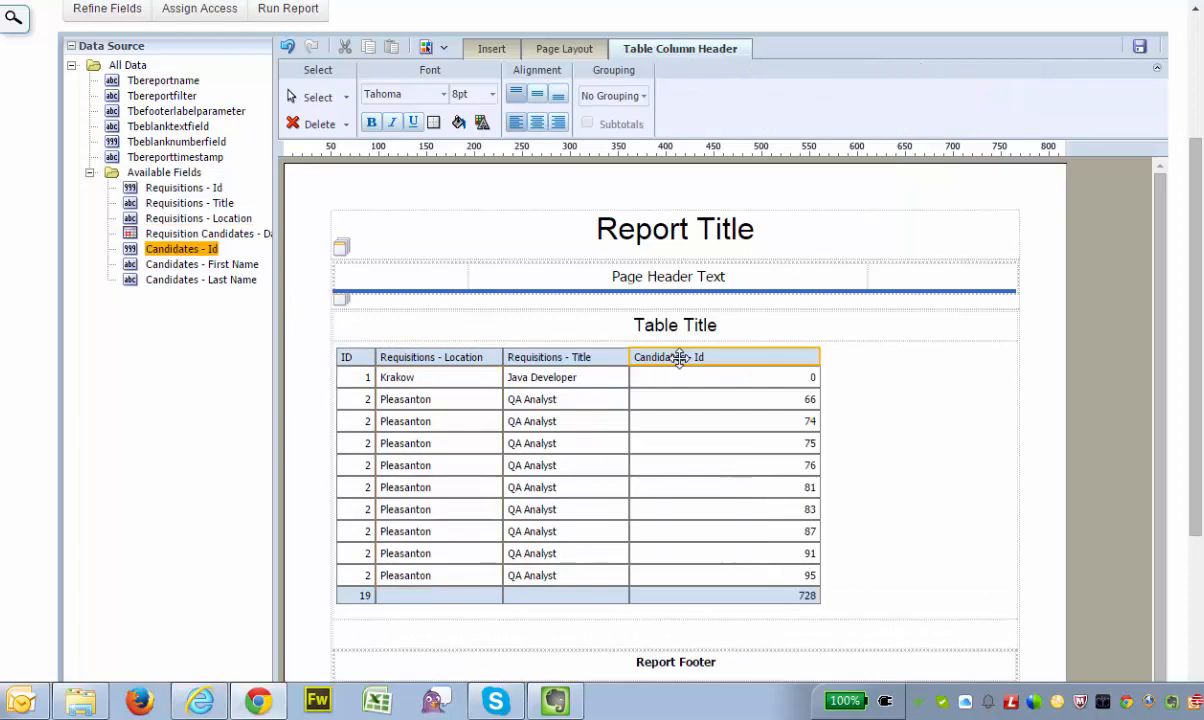
pyautogui.doubleClick(681, 358)
pyautogui.write('Id')
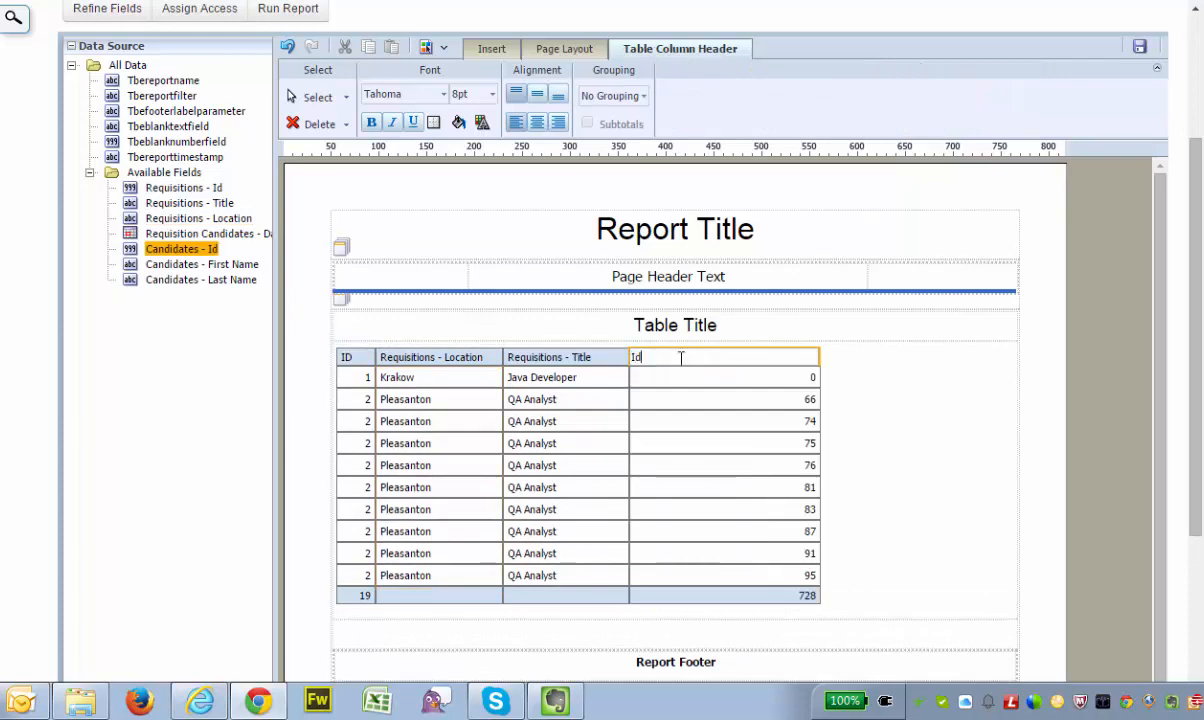
pyautogui.click(835, 404)
pyautogui.moveTo(828, 398); pyautogui.dragTo(665, 398)
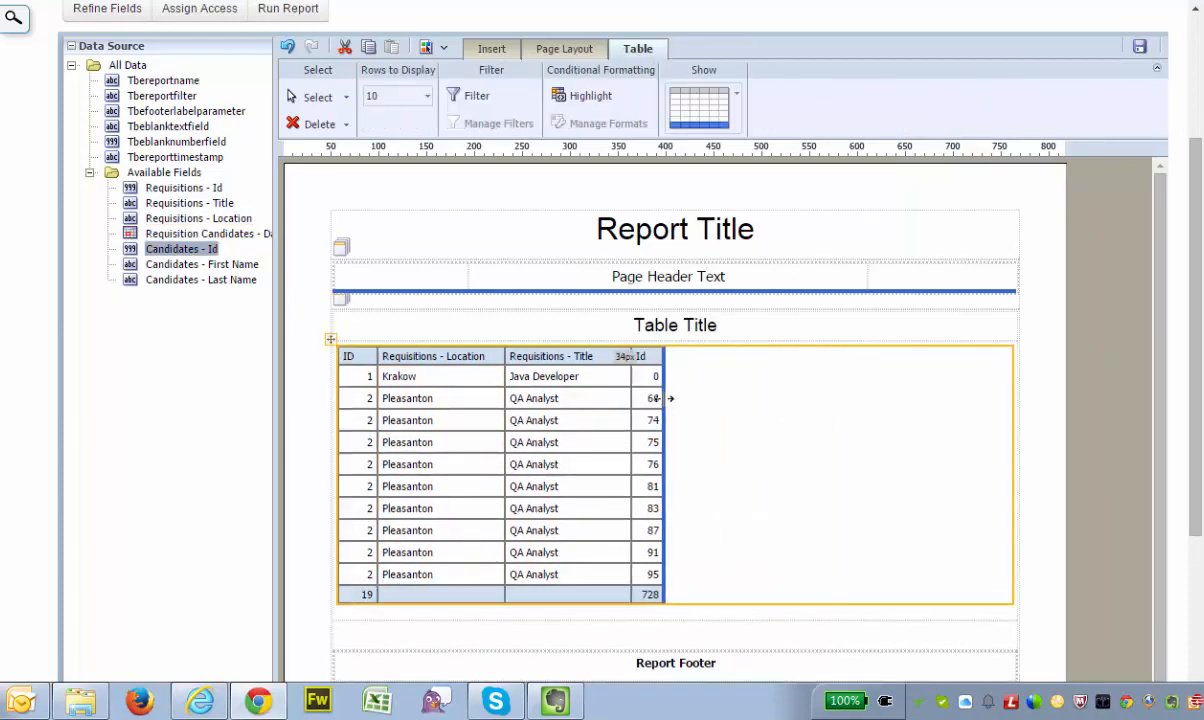
# Add the Candidates First Name and Last Name columns after the candidate Id column and narrow both of them
pyautogui.moveTo(193, 268); pyautogui.dragTo(660, 365)
pyautogui.moveTo(177, 289); pyautogui.dragTo(758, 398)
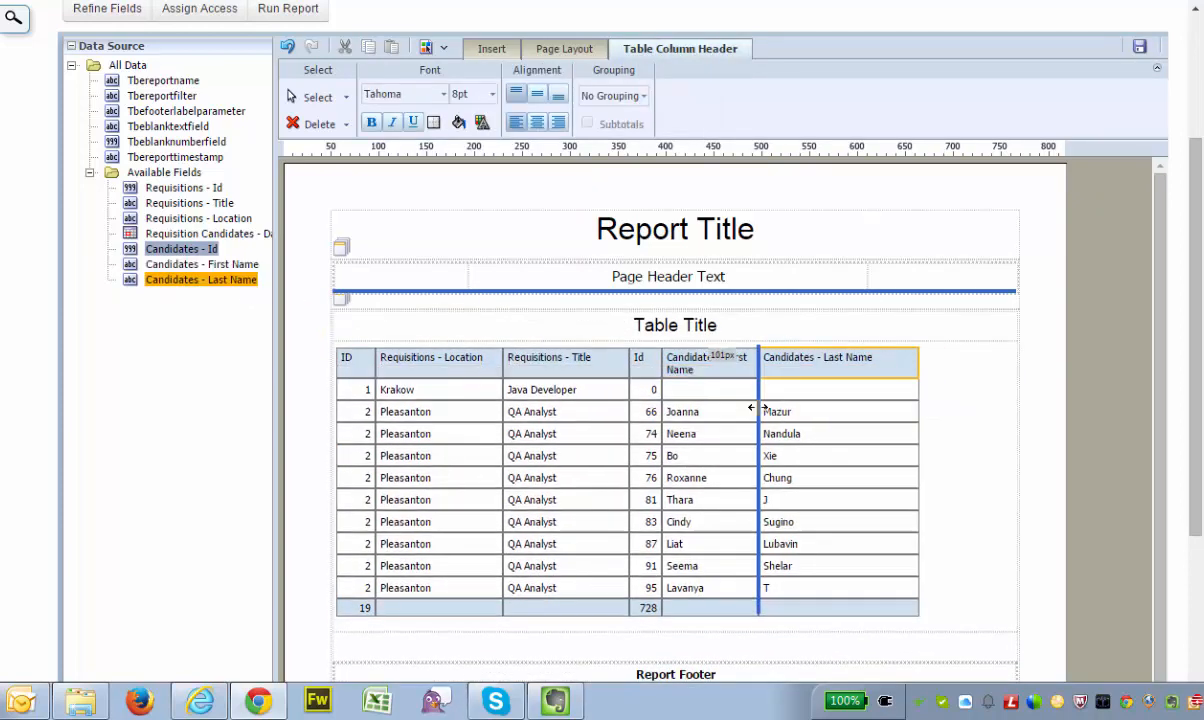
pyautogui.moveTo(919, 398); pyautogui.dragTo(833, 400)
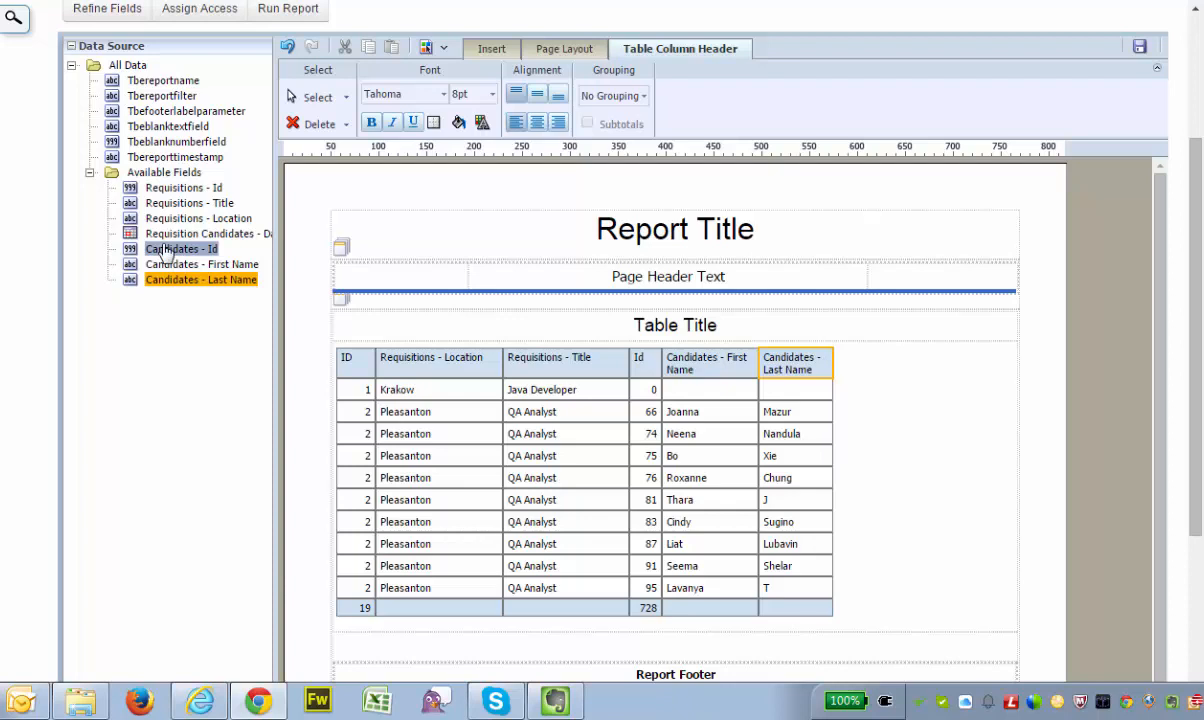
# Add the Requisition Candidates - Date Applied field as the last column and format its dates in the Nov 10, 2014 style
pyautogui.moveTo(197, 236); pyautogui.dragTo(928, 385)
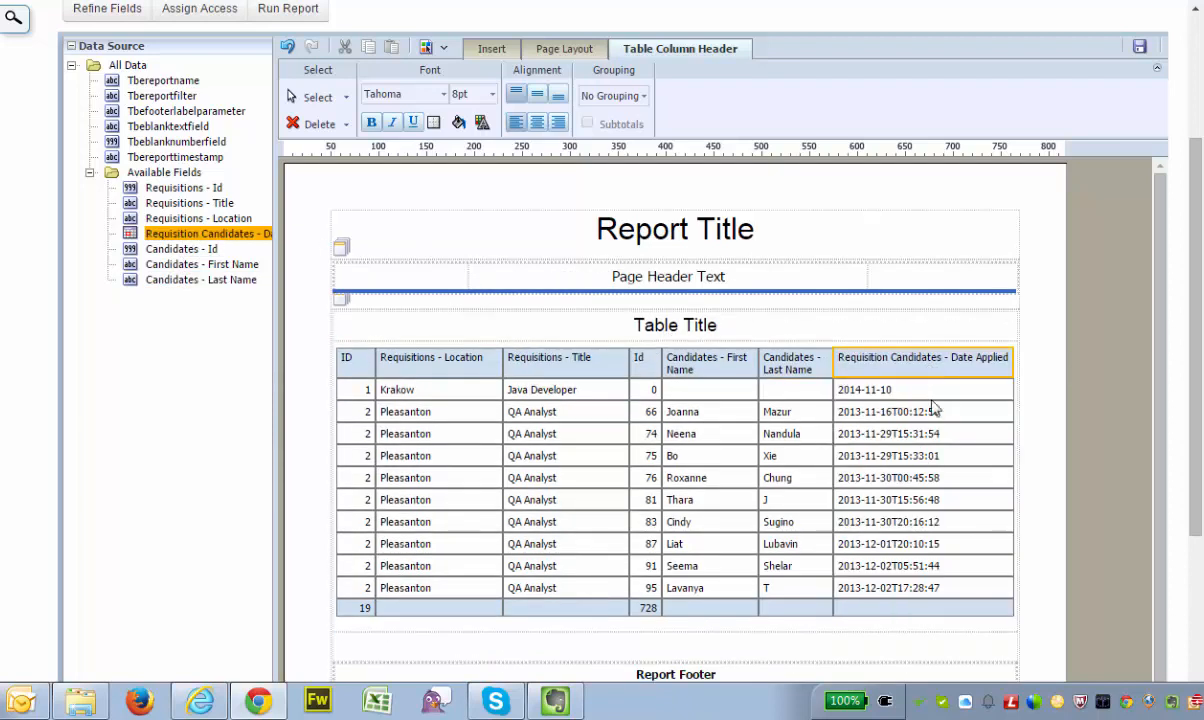
pyautogui.click(884, 418)
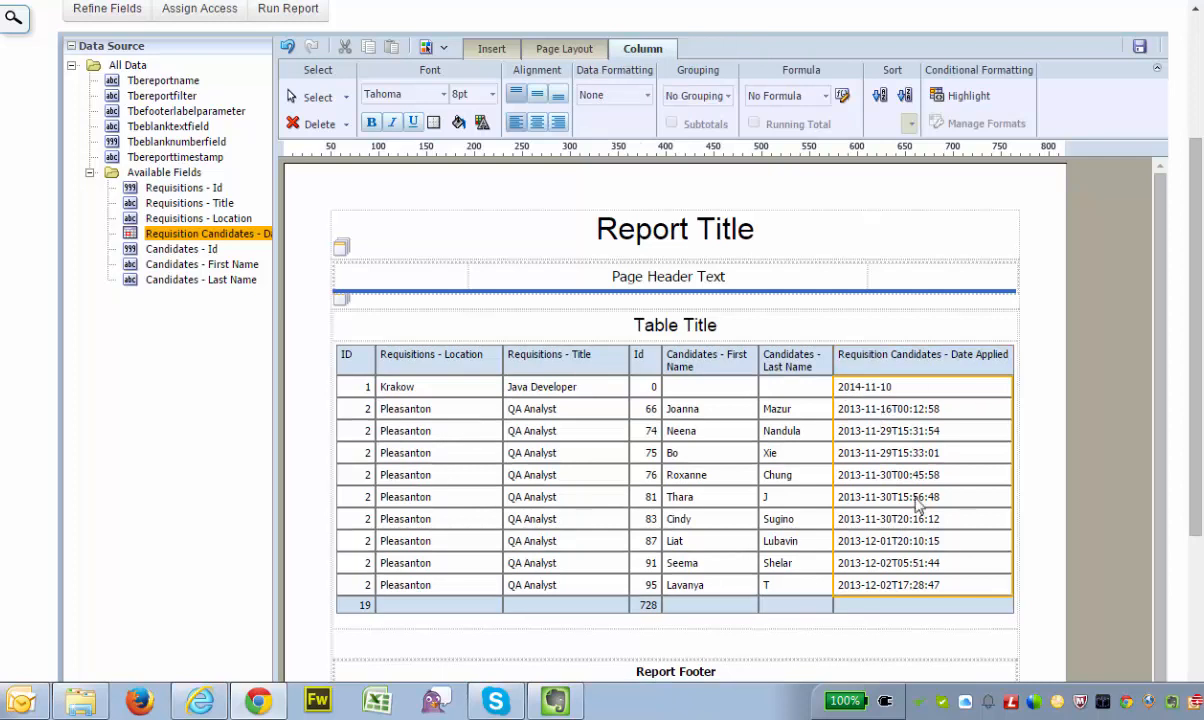
pyautogui.click(641, 96)
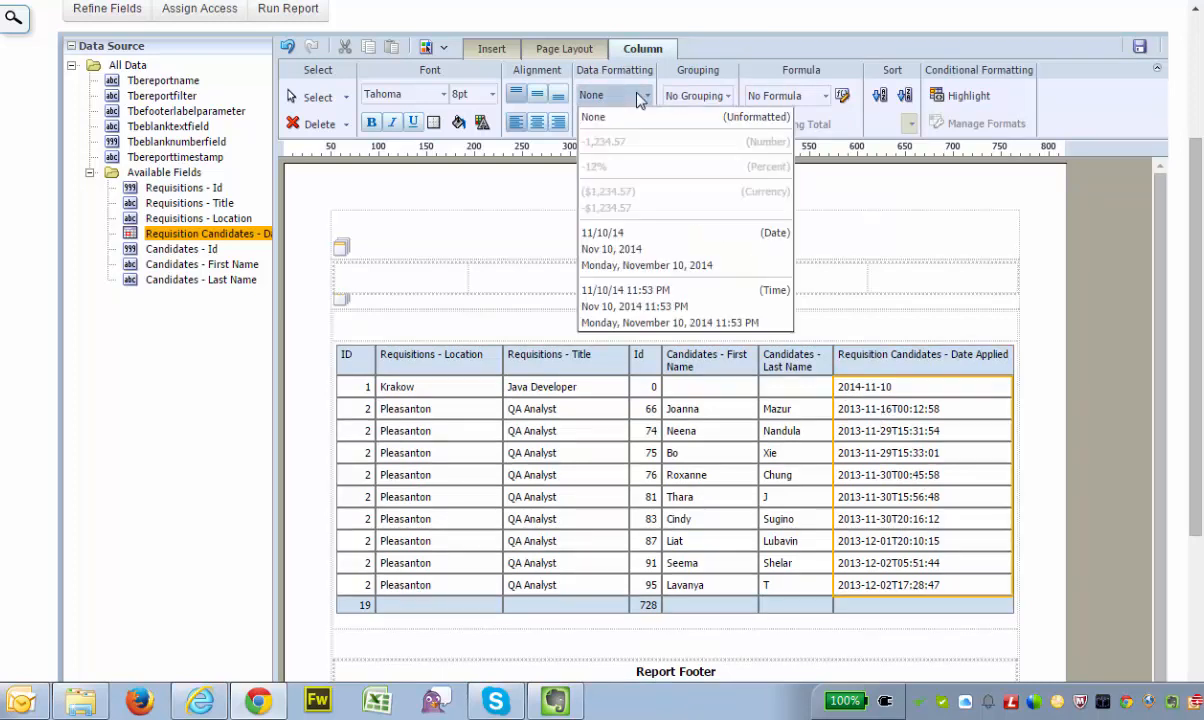
pyautogui.click(615, 248)
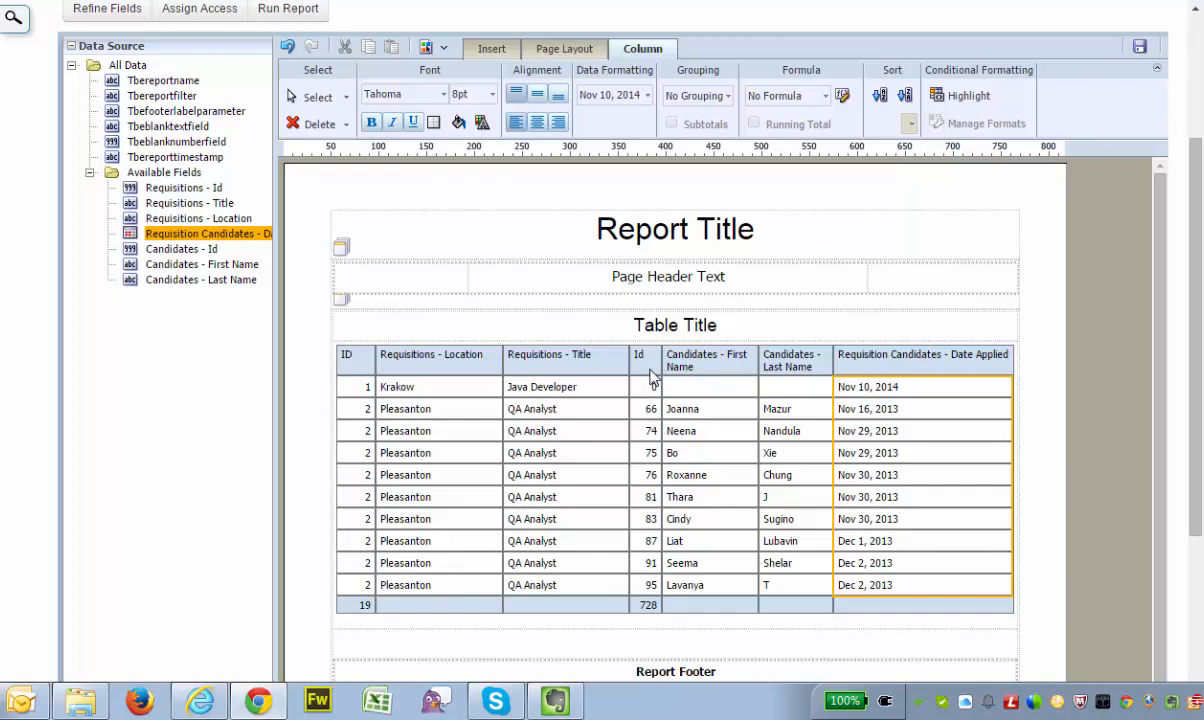
# Apply Group Left to the requisition ID column and turn on its subtotals
pyautogui.click(360, 393)
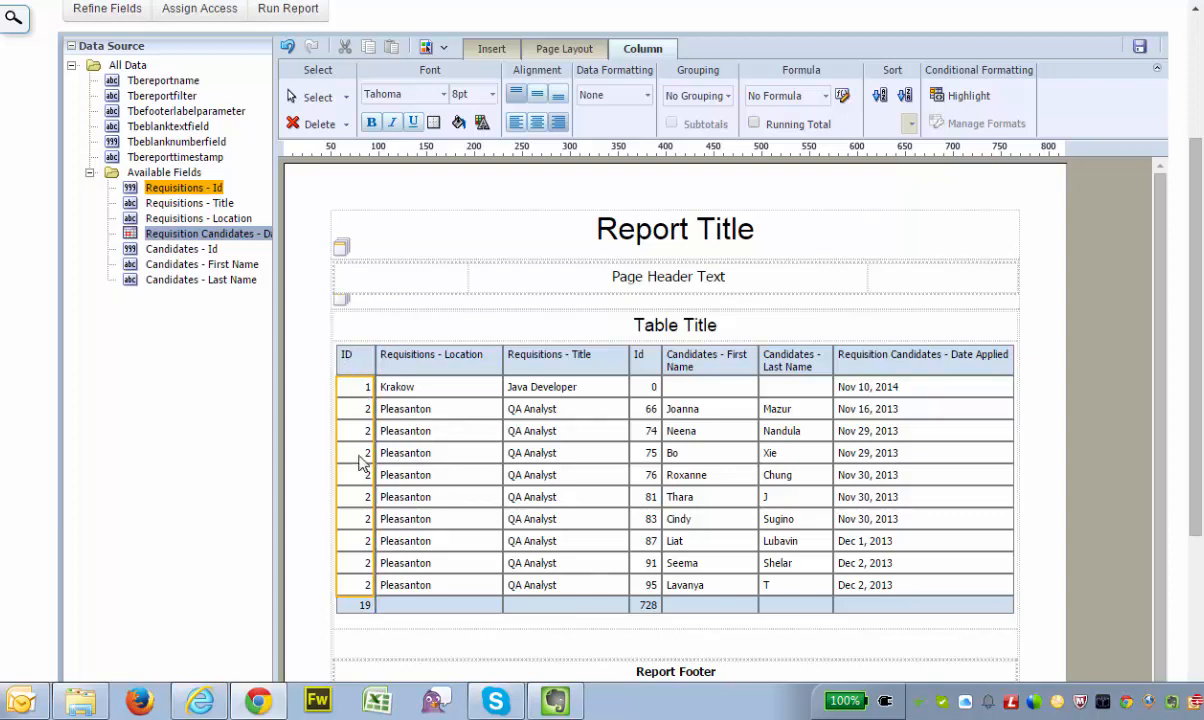
pyautogui.click(696, 97)
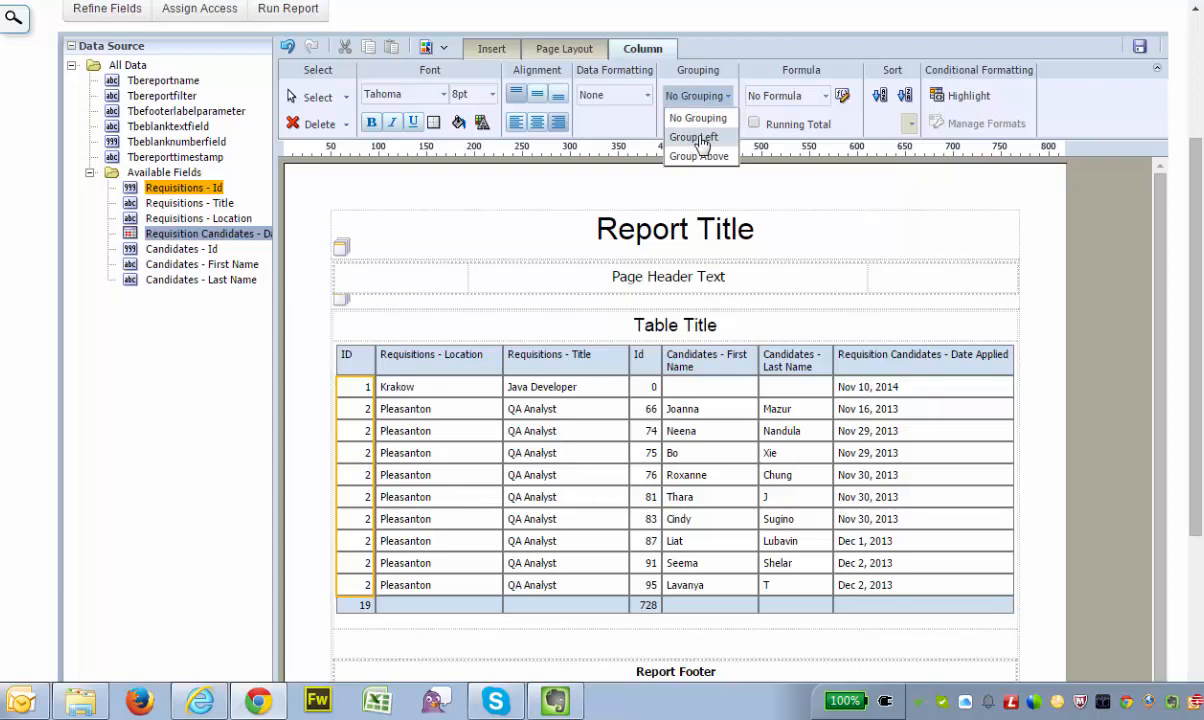
pyautogui.click(703, 140)
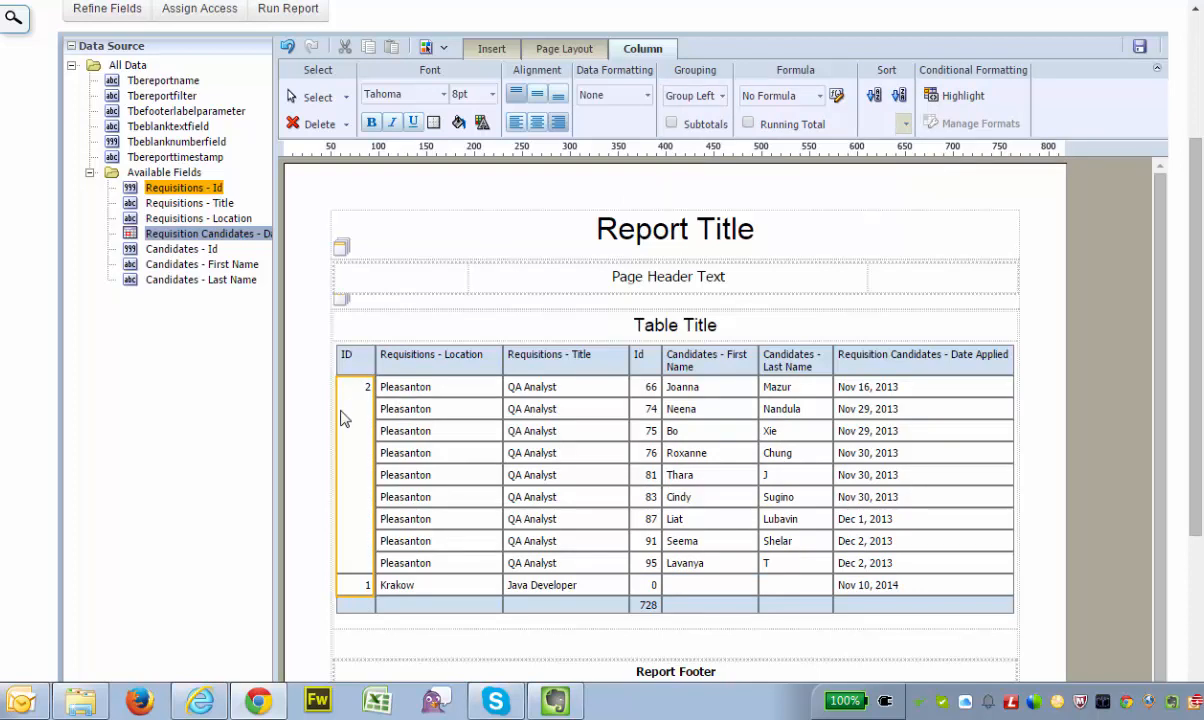
pyautogui.click(671, 124)
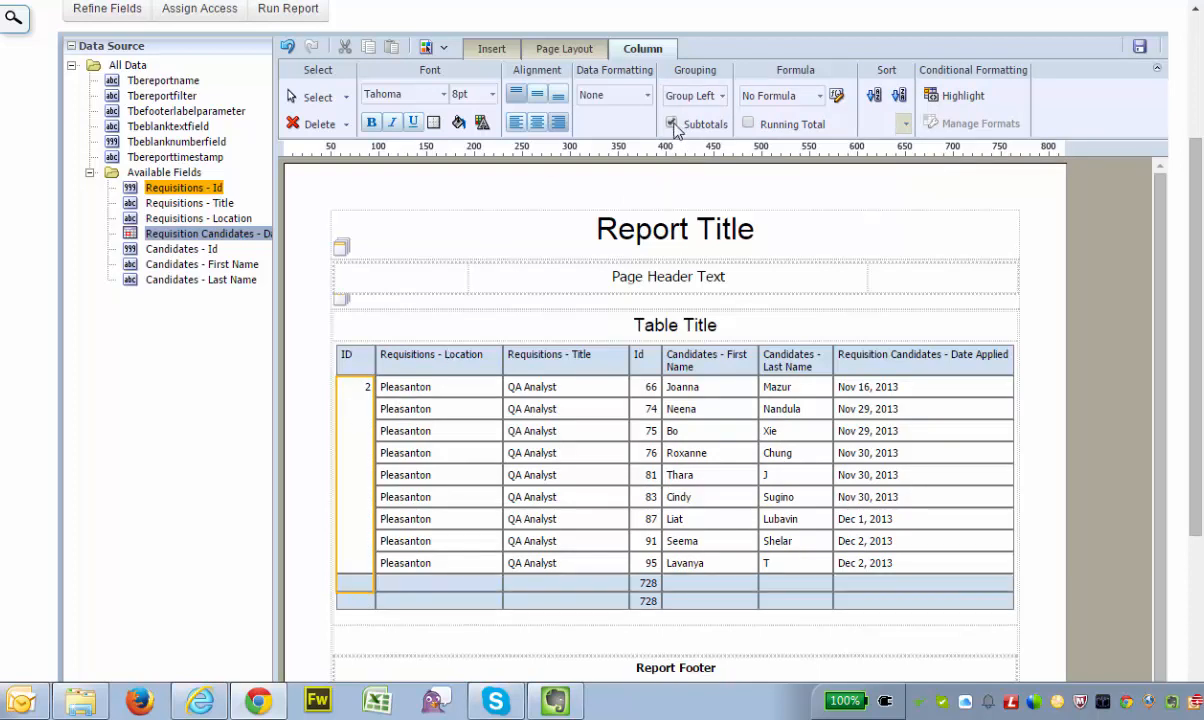
# Apply Group Left to the Requisitions - Location and Requisitions - Title columns
pyautogui.click(435, 406)
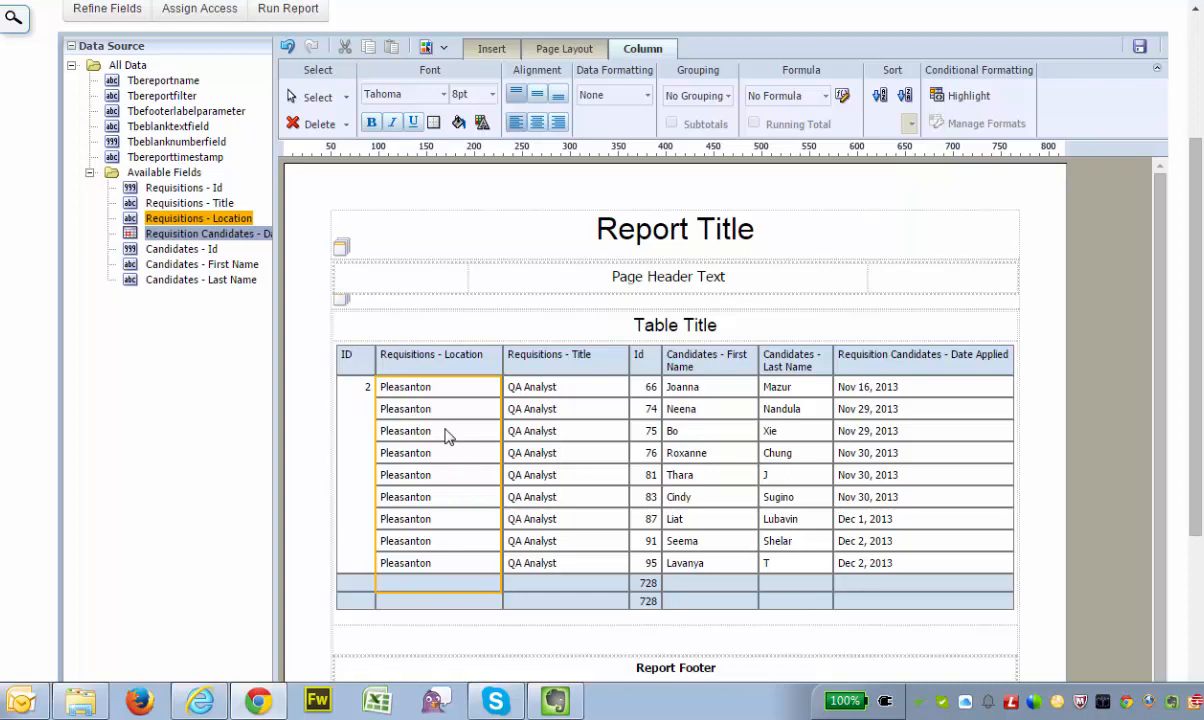
pyautogui.click(695, 96)
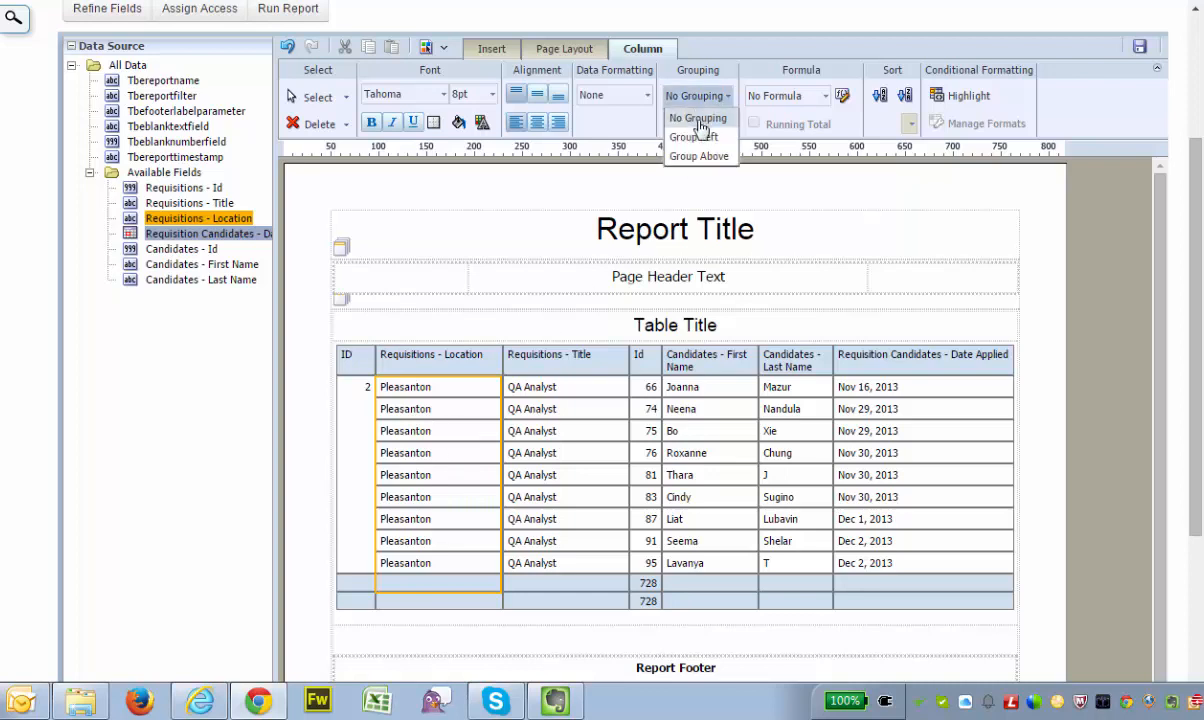
pyautogui.click(560, 410)
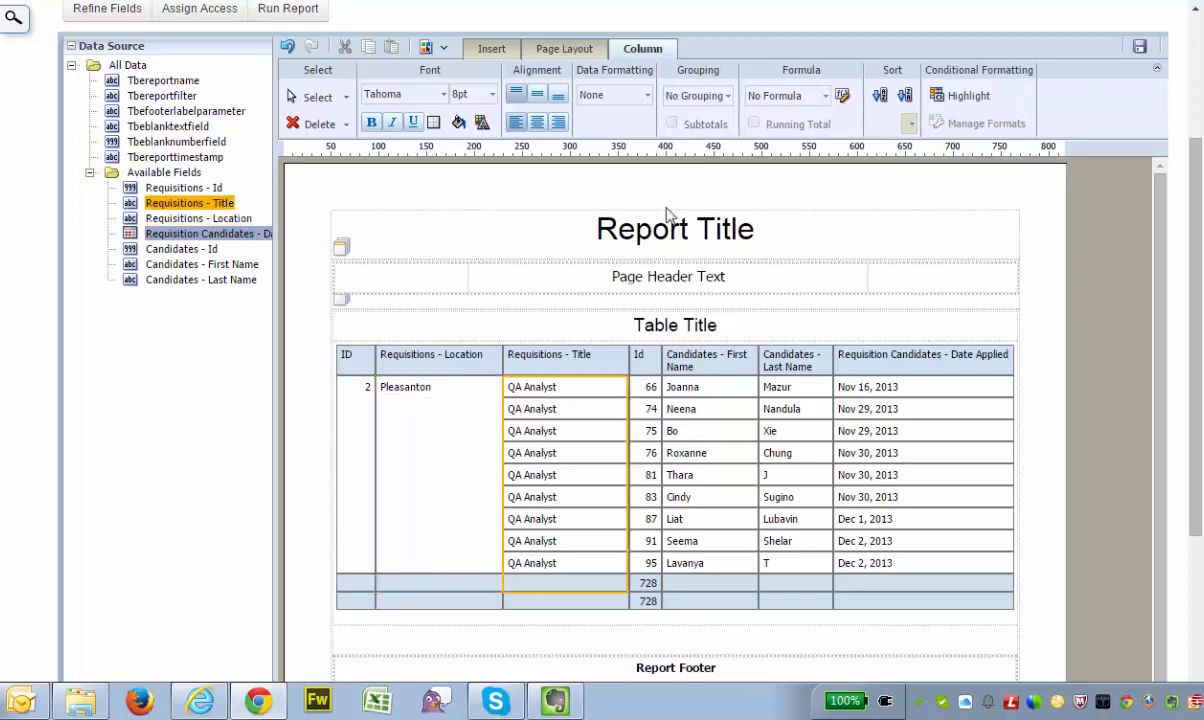
pyautogui.click(650, 97)
pyautogui.click(692, 137)
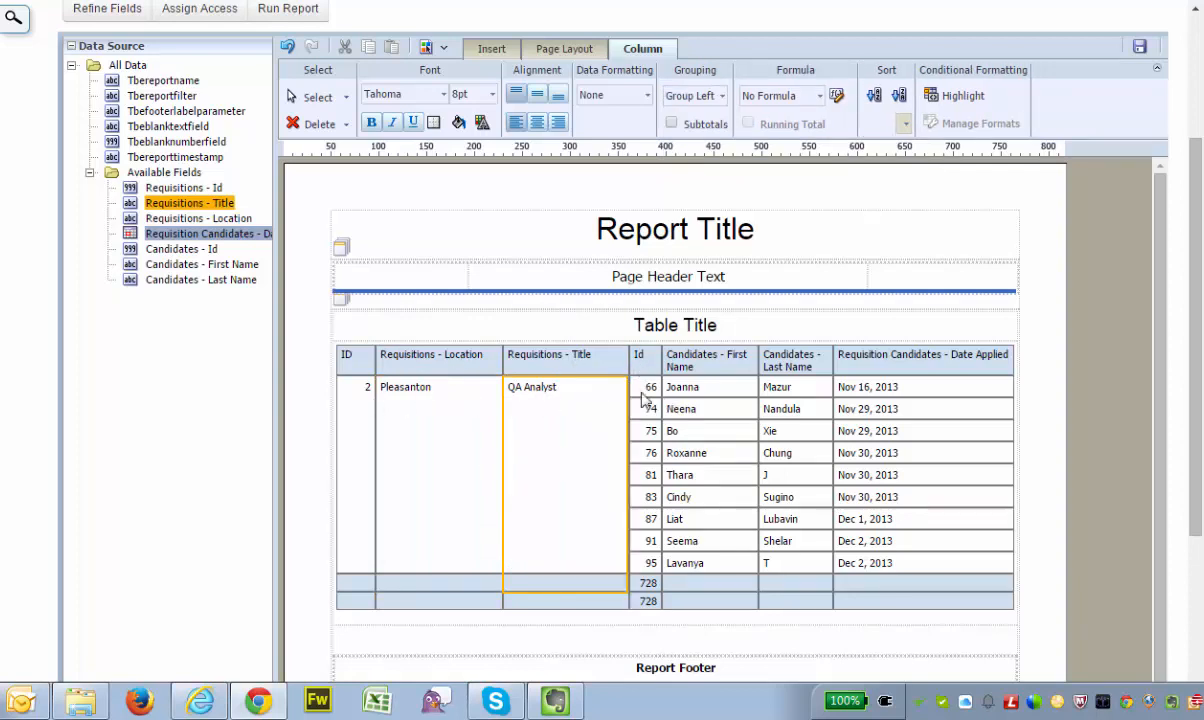
# Change the formula of the subtotal cell in the candidate Id column to Count Distinct
pyautogui.click(646, 584)
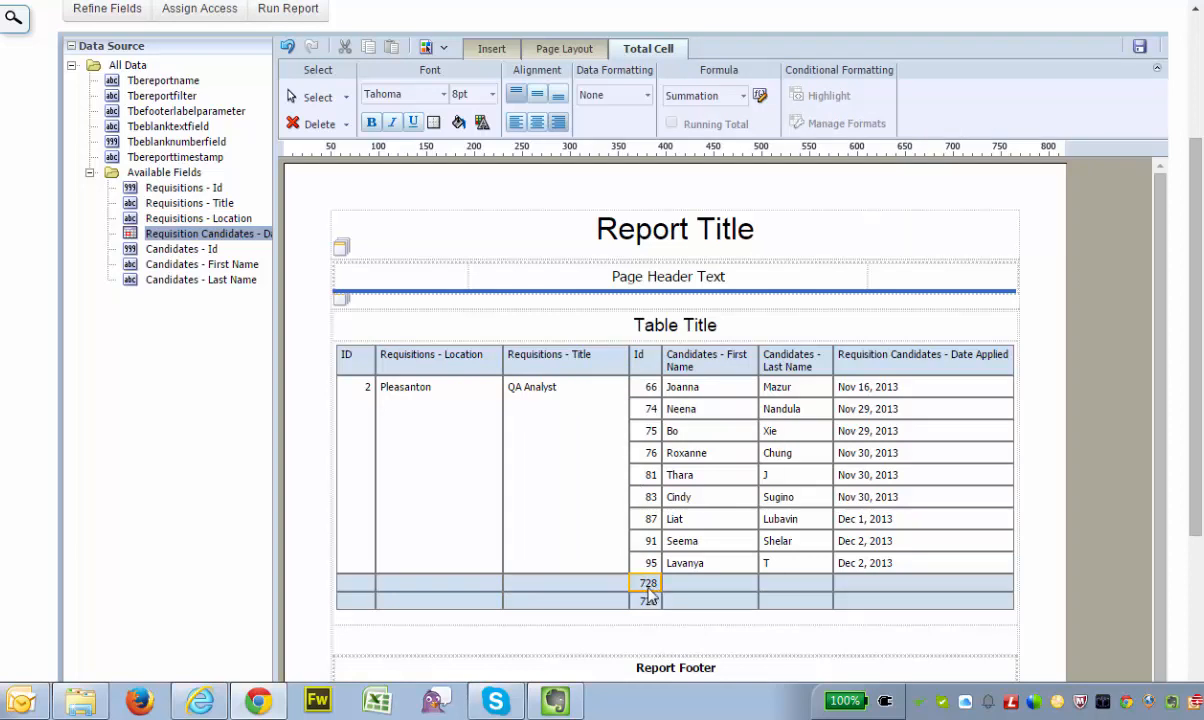
pyautogui.click(744, 99)
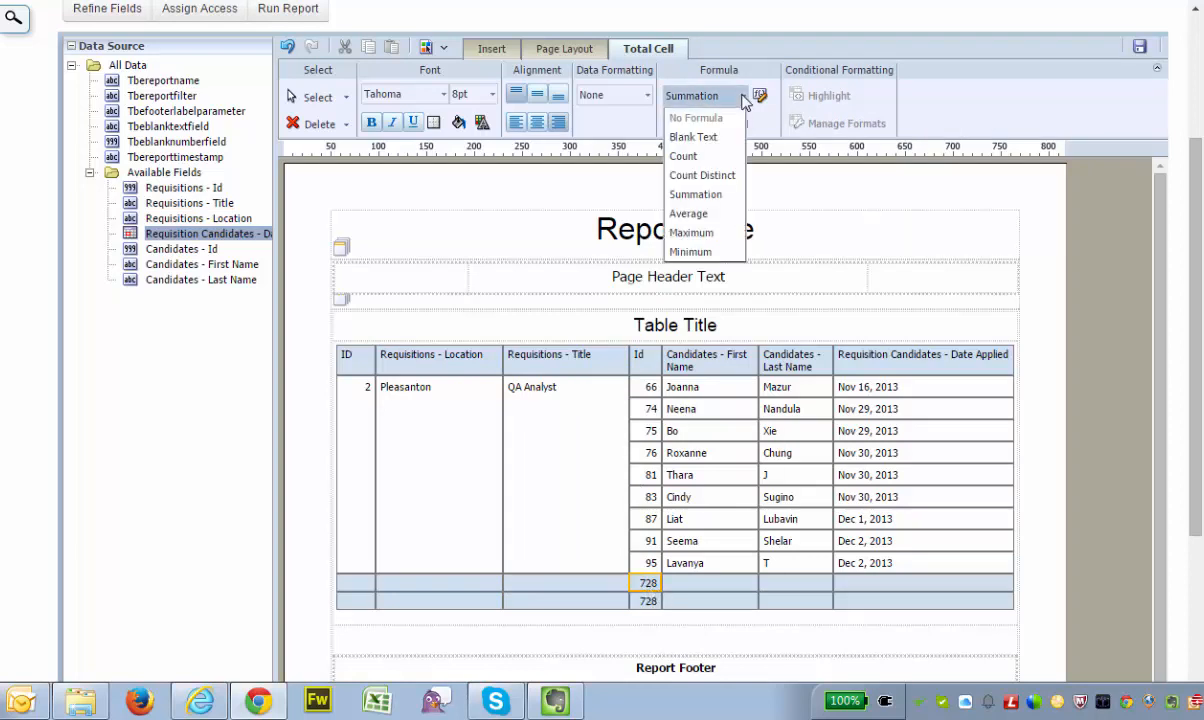
pyautogui.click(718, 176)
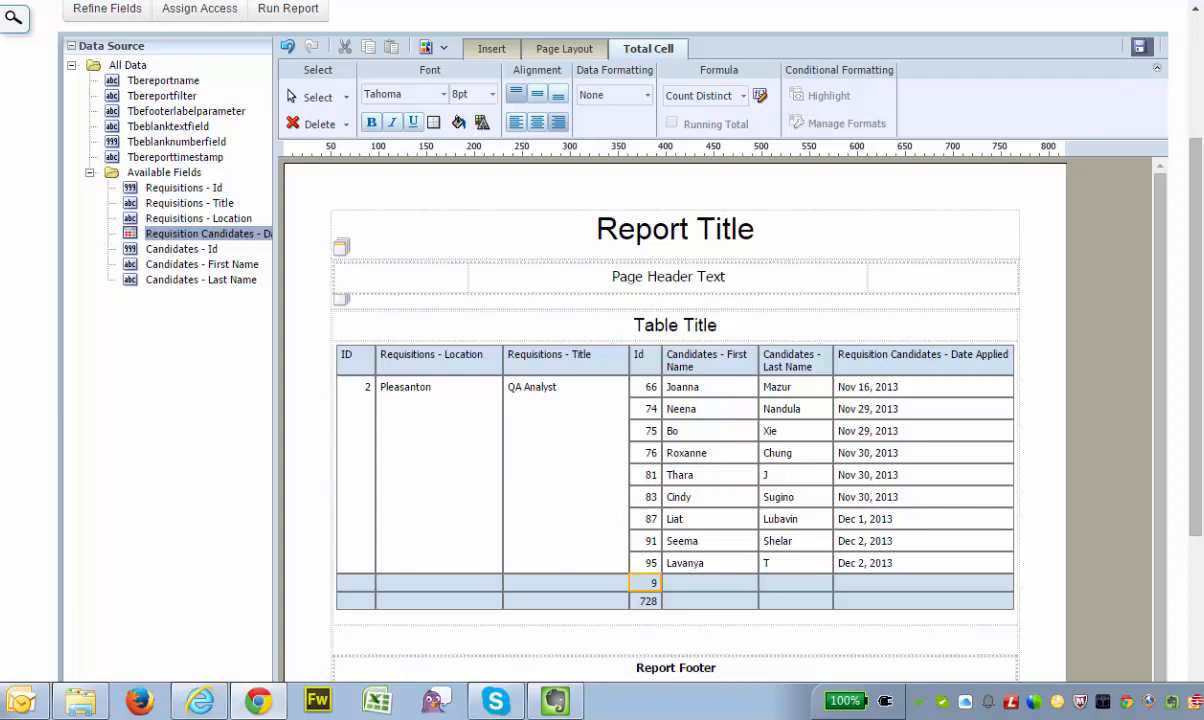
# Save the report layout, run the report and review the candidates grouped by requisition
pyautogui.click(1140, 47)
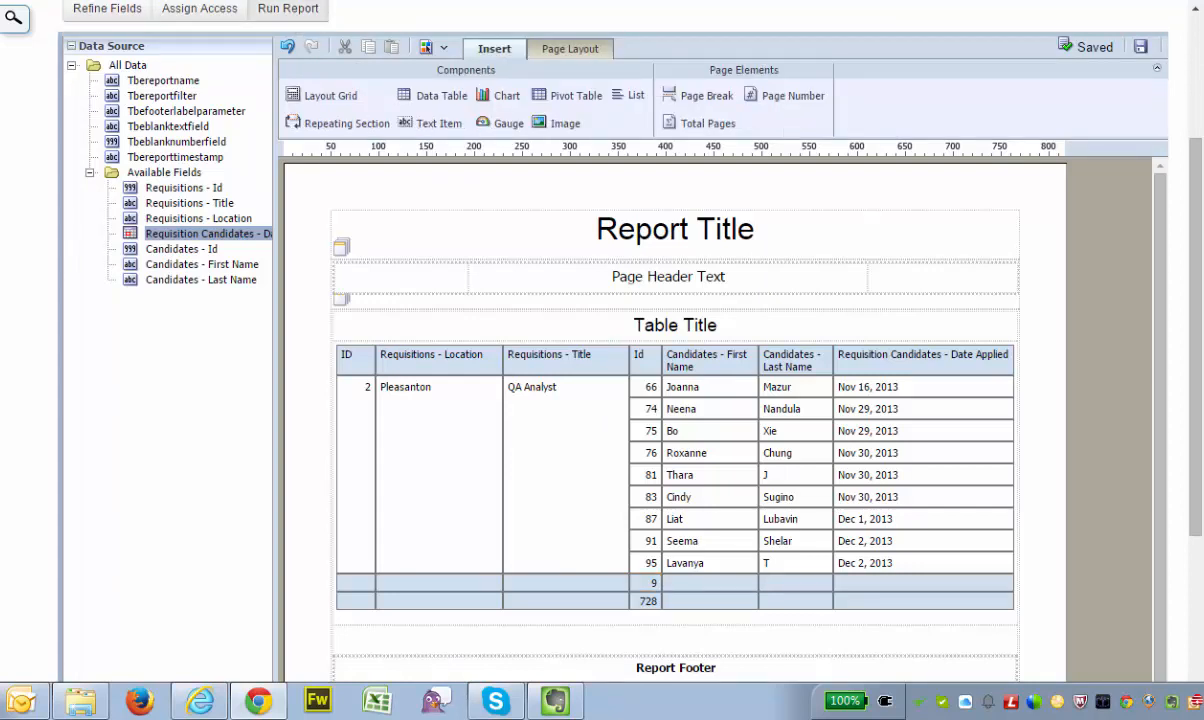
pyautogui.click(288, 9)
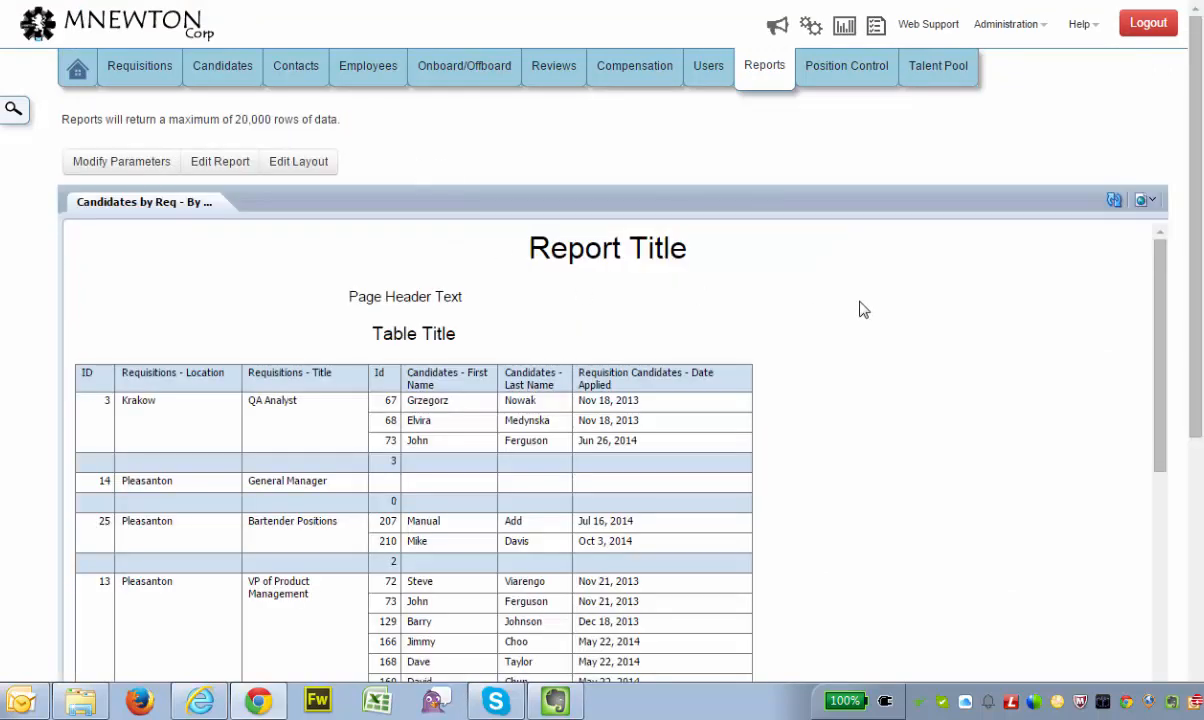
pyautogui.scroll(-1, 864, 310)
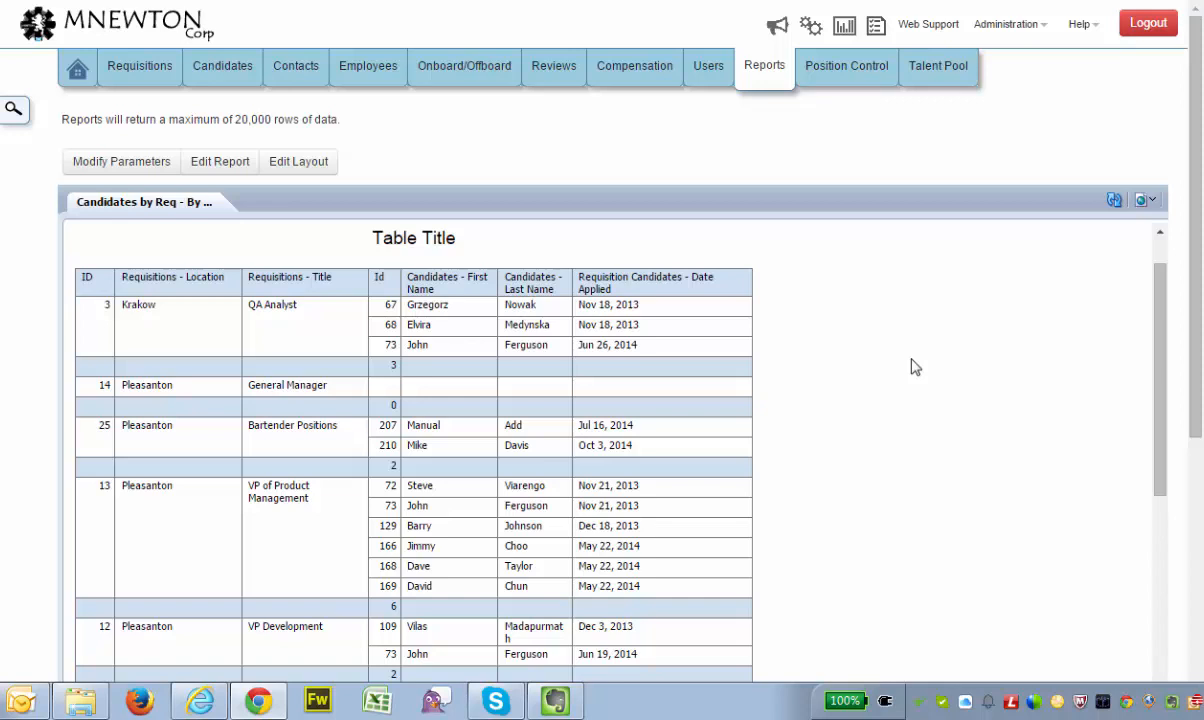
pyautogui.scroll(1, 915, 367)
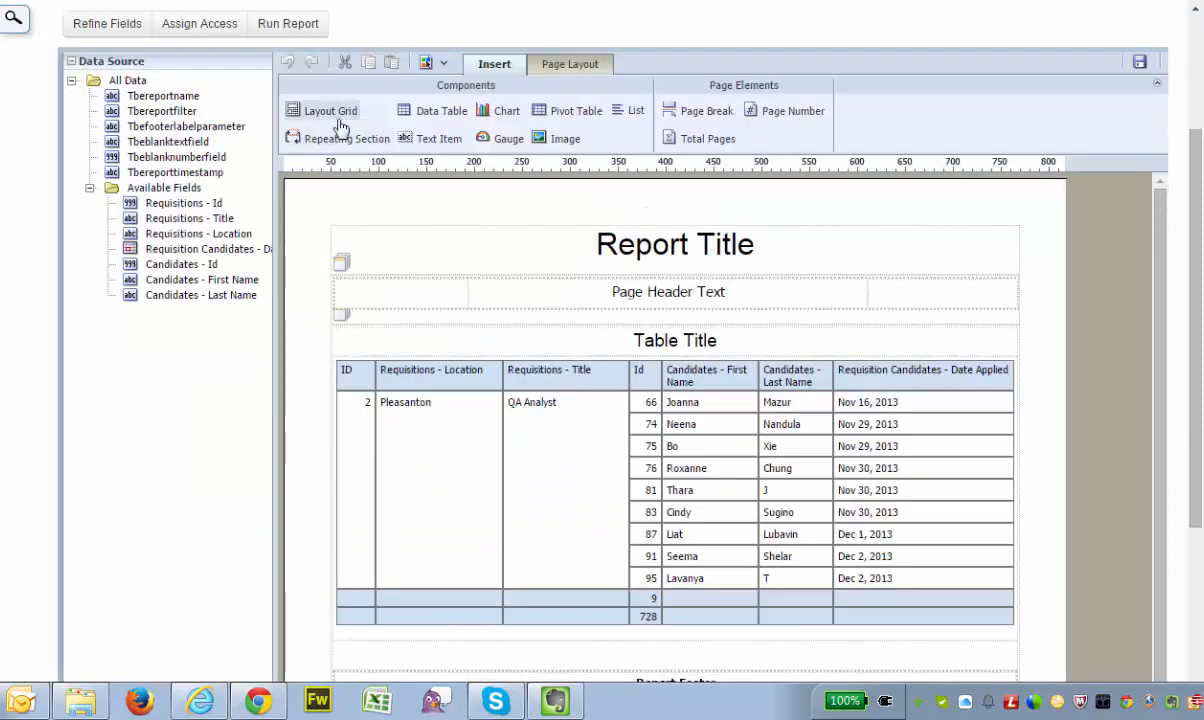
# Insert a layout grid with 1 row and 1 column above the table title and place a pivot table inside it
pyautogui.moveTo(333, 118); pyautogui.dragTo(451, 338)
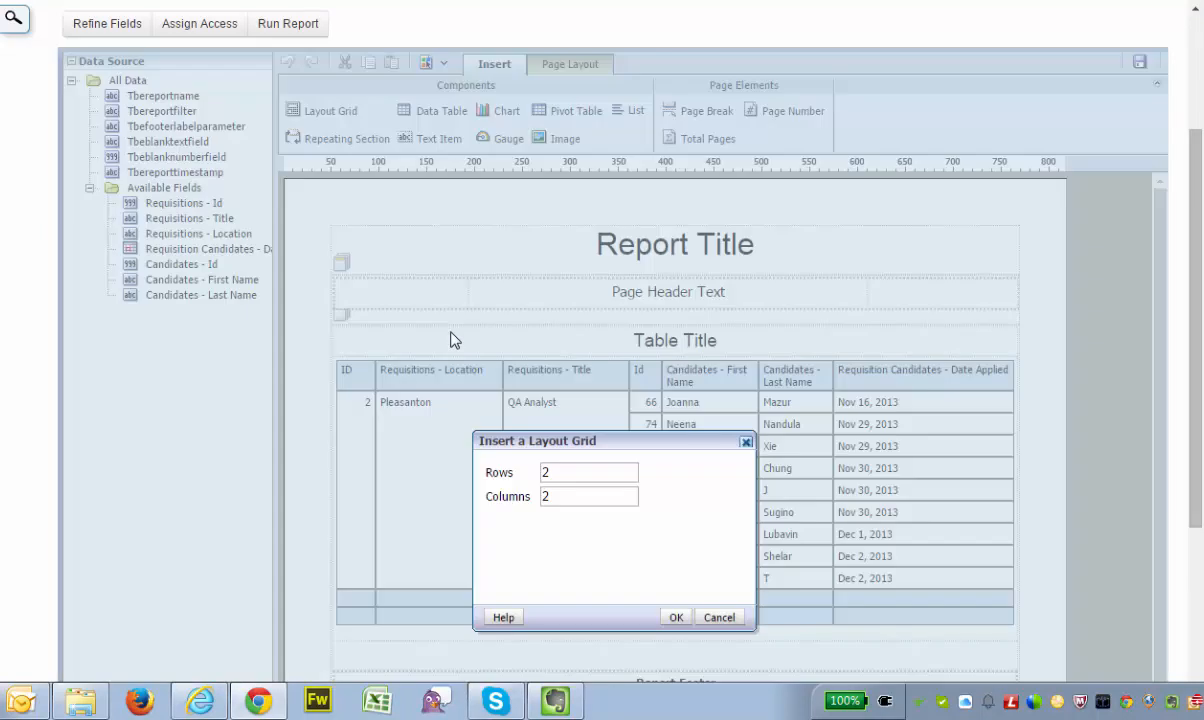
pyautogui.moveTo(559, 474); pyautogui.dragTo(529, 500)
pyautogui.write('11')
pyautogui.click(676, 618)
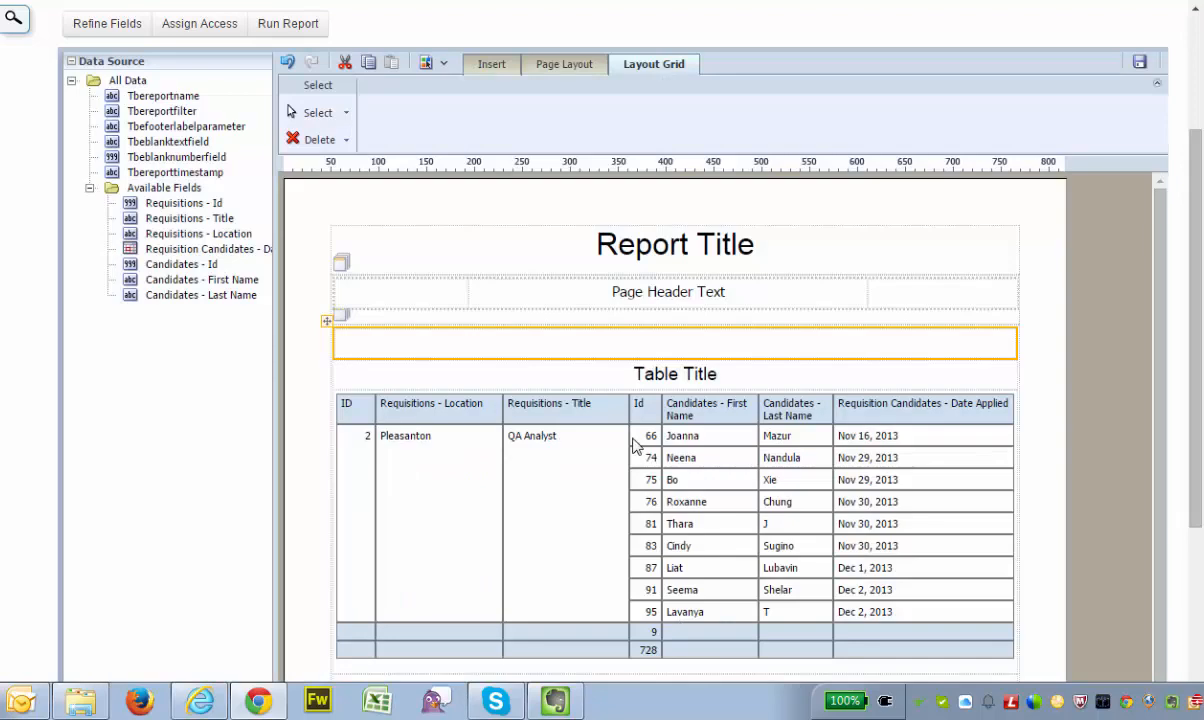
pyautogui.click(493, 66)
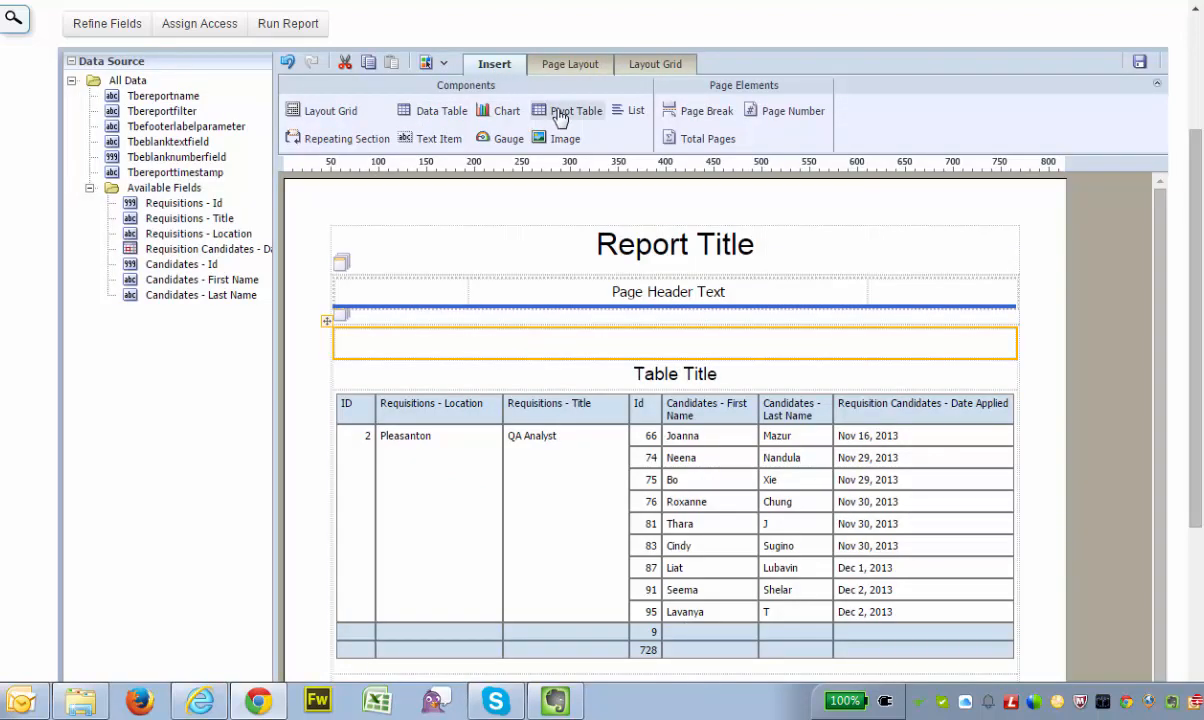
pyautogui.moveTo(560, 110); pyautogui.dragTo(476, 358)
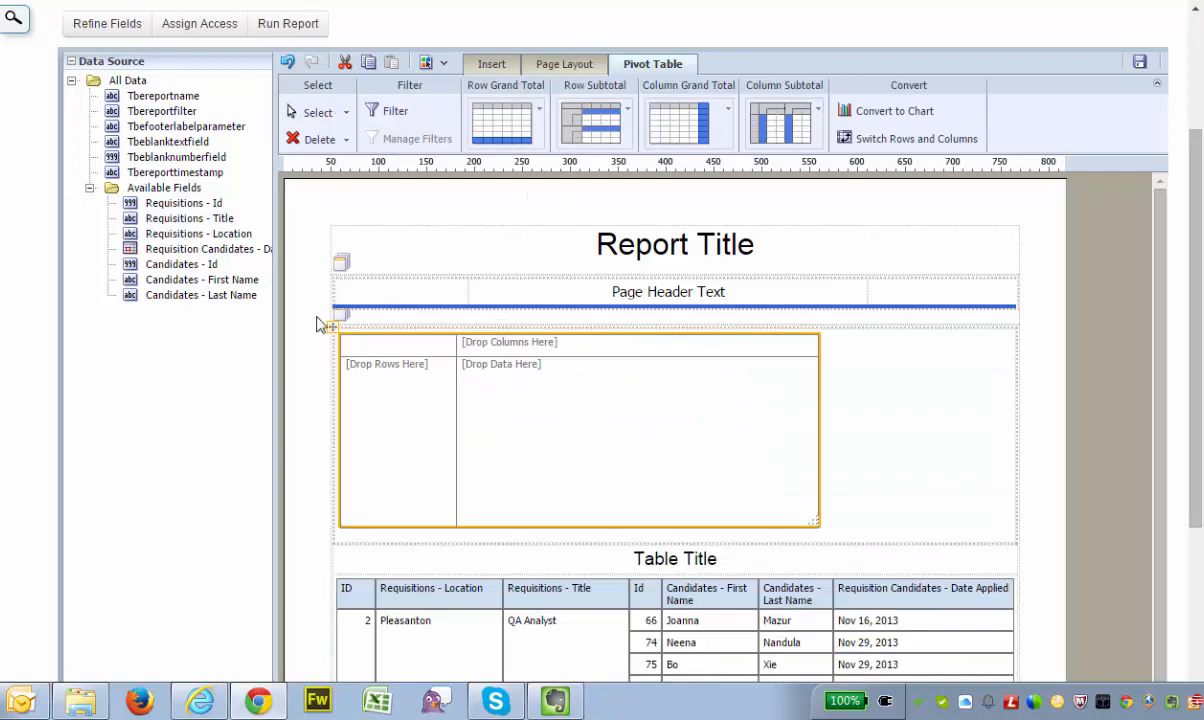
# Fill the pivot table with Requisitions - Location, Requisitions - Title and Requisitions - Id as rows and Candidates - Id as data
pyautogui.moveTo(198, 234); pyautogui.dragTo(383, 375)
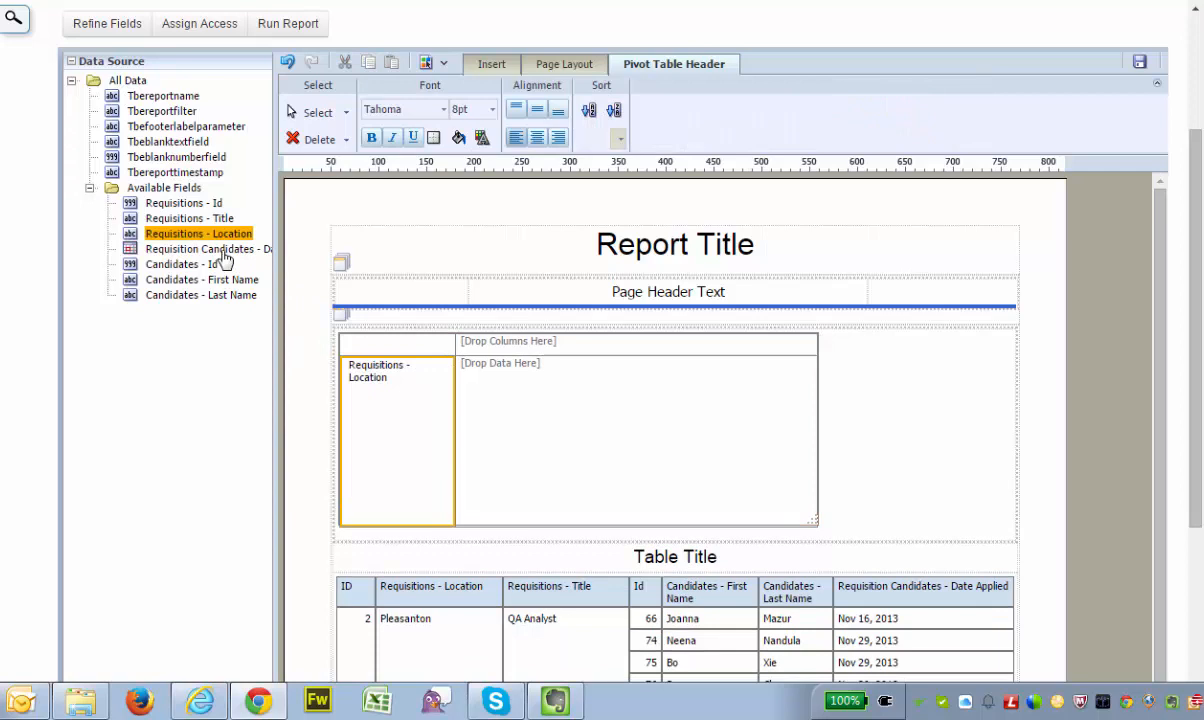
pyautogui.moveTo(181, 218); pyautogui.dragTo(451, 401)
pyautogui.moveTo(202, 207); pyautogui.dragTo(564, 411)
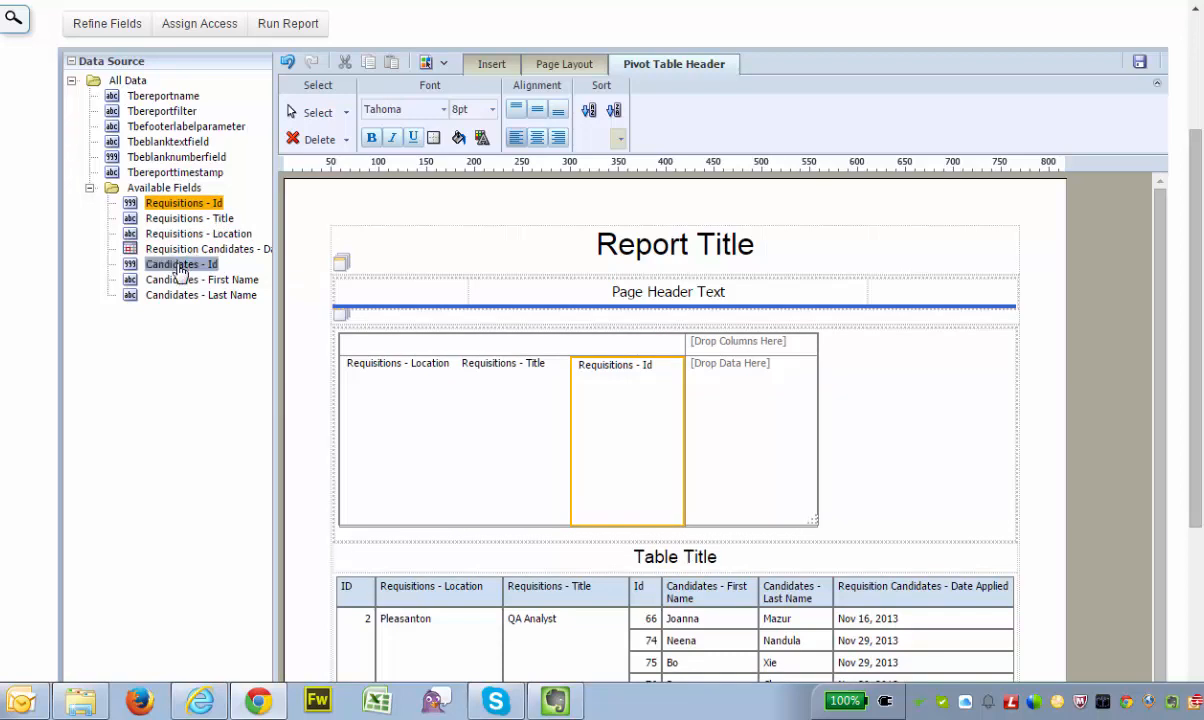
pyautogui.moveTo(176, 264); pyautogui.dragTo(750, 410)
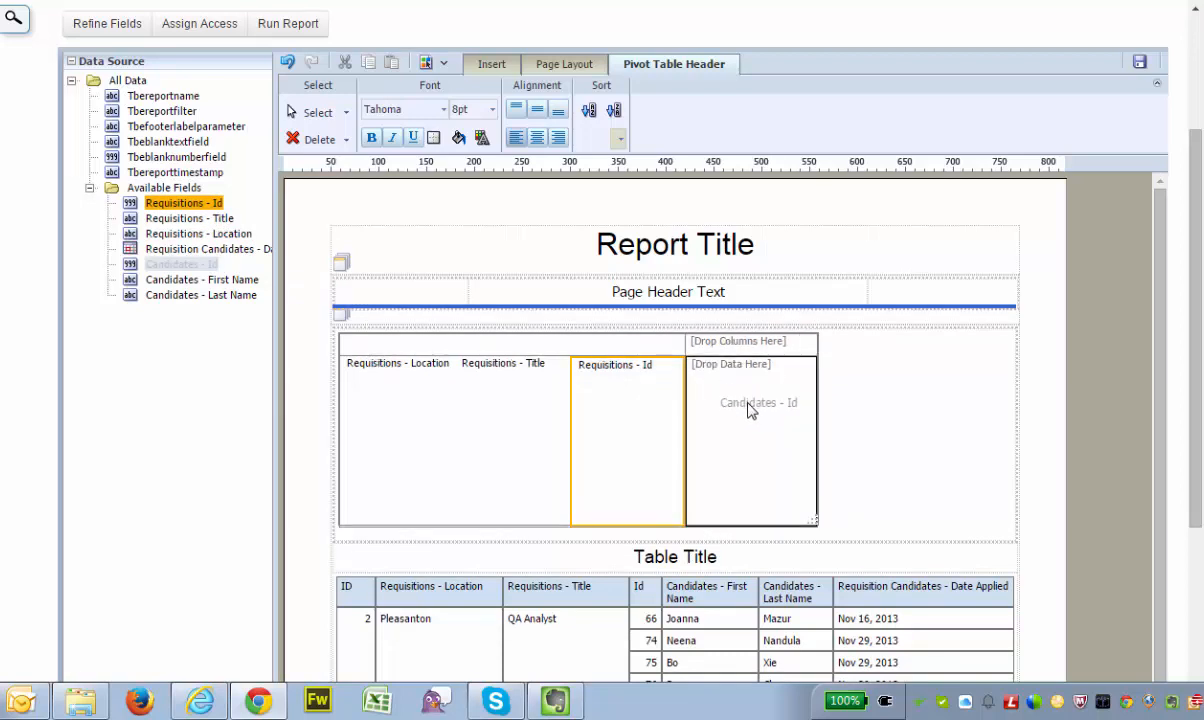
pyautogui.moveTo(770, 413); pyautogui.dragTo(770, 410)
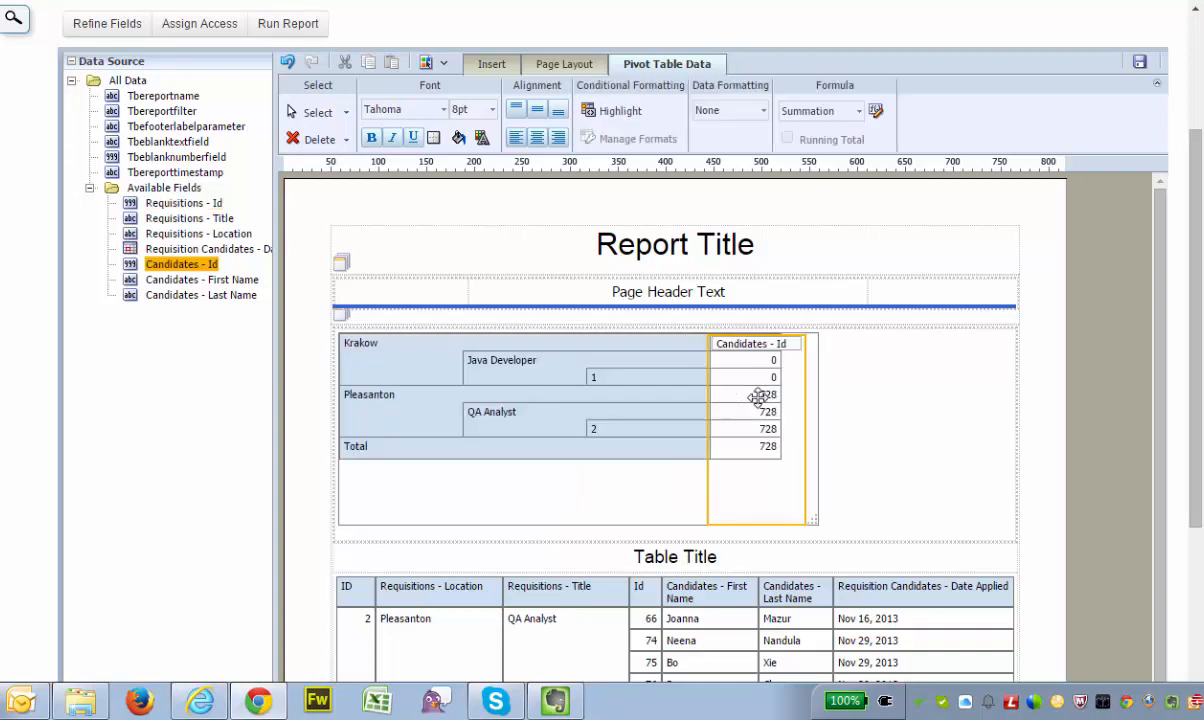
# Change the formula of the pivot table's Candidates - Id data to Count Distinct
pyautogui.click(602, 372)
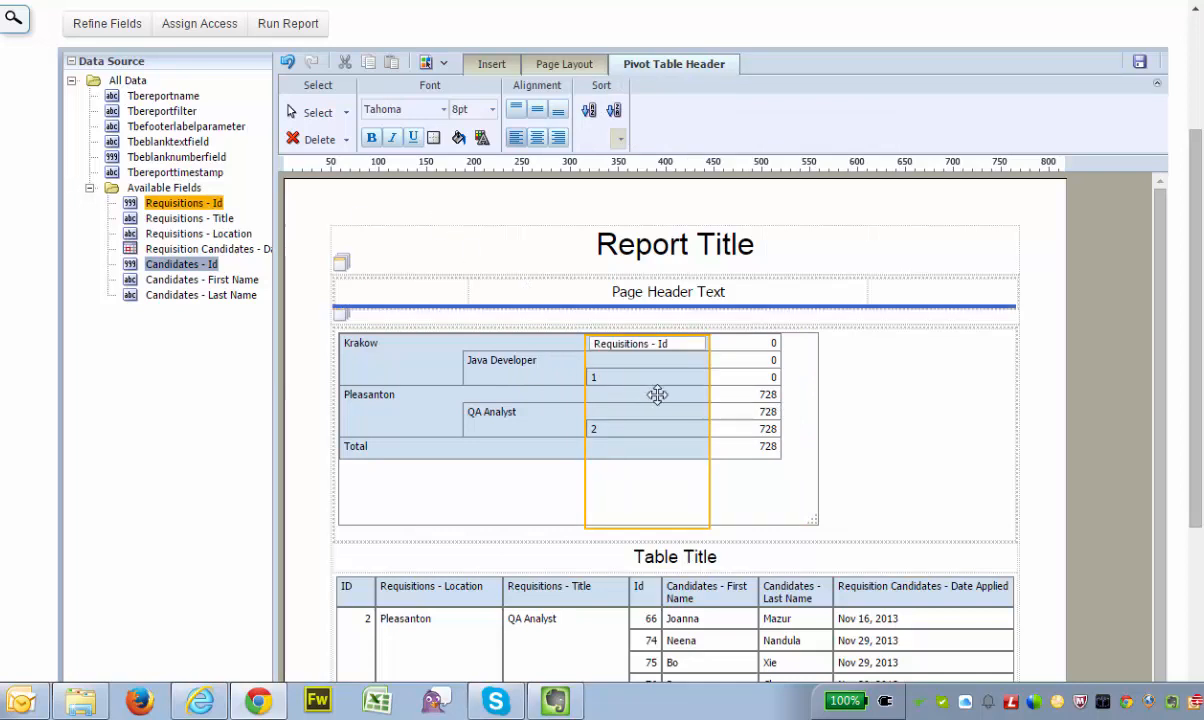
pyautogui.click(762, 390)
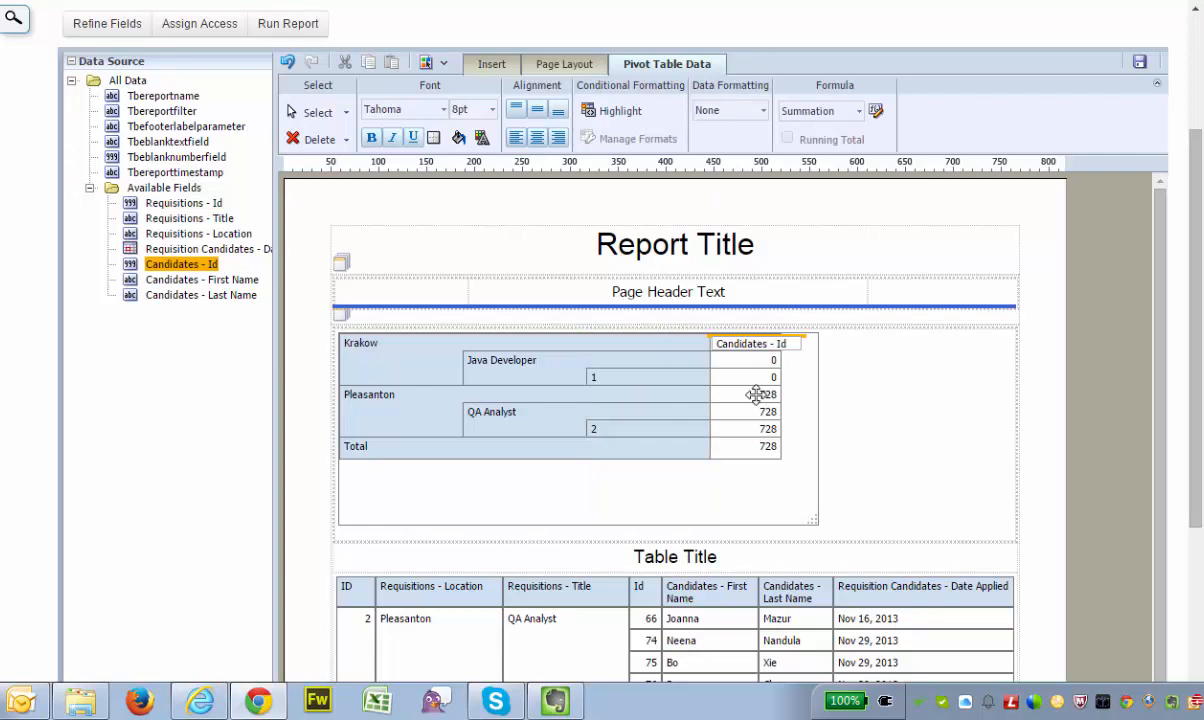
pyautogui.click(823, 112)
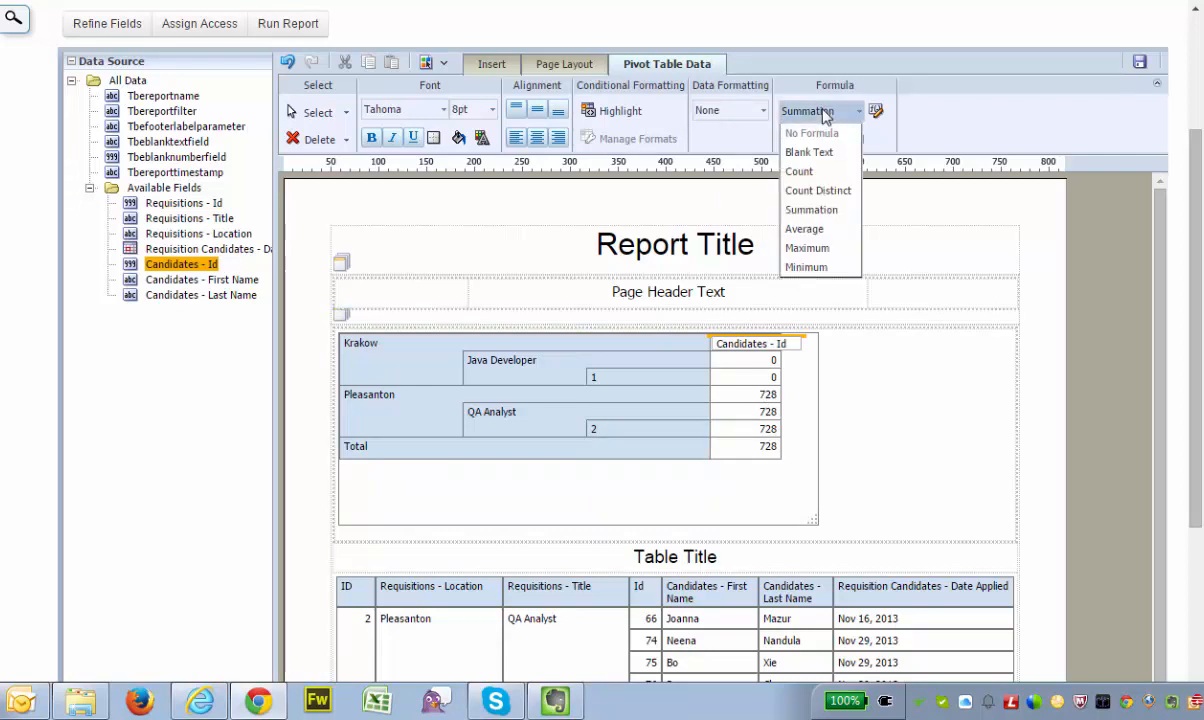
pyautogui.click(845, 191)
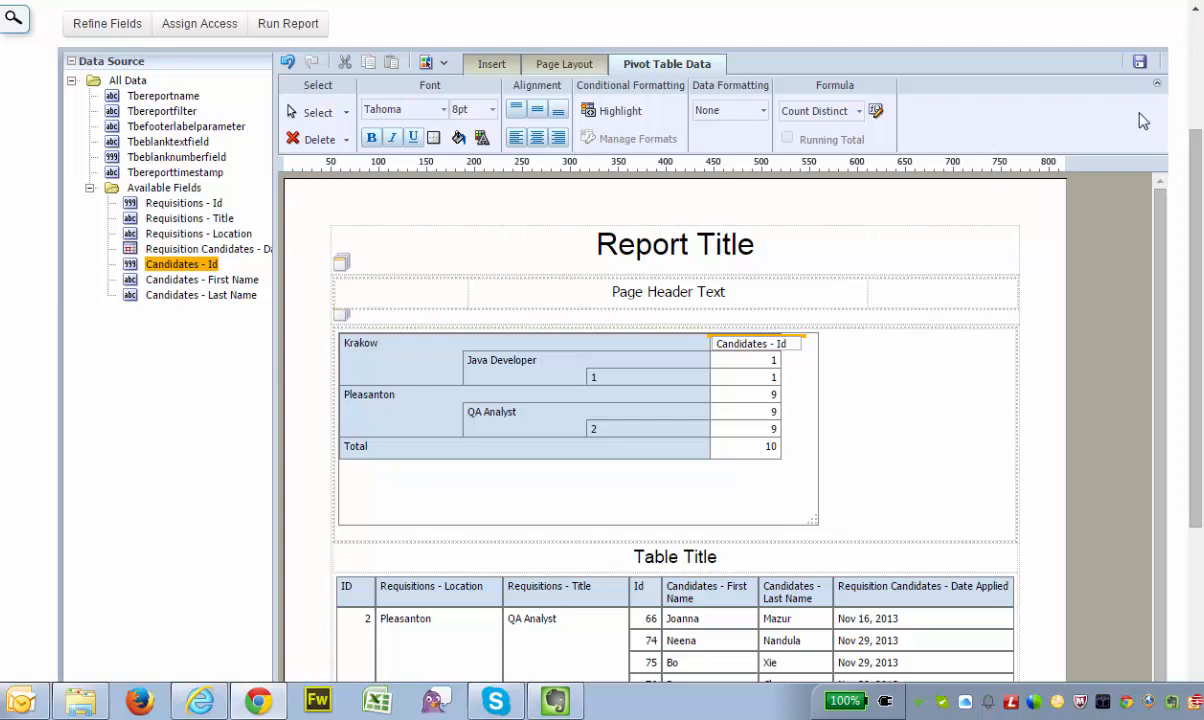
# Save the layout, run the report, and review the pivot table and the grouped candidate table below it
pyautogui.click(1140, 62)
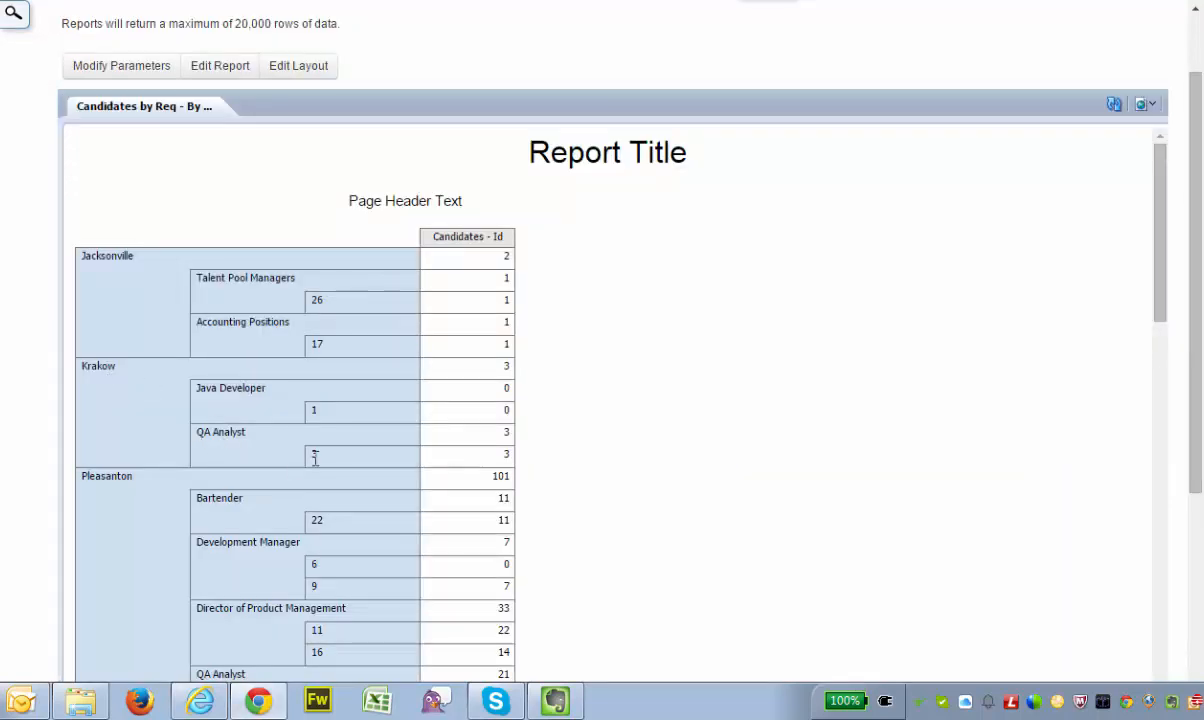
pyautogui.scroll(-15, 648, 392)
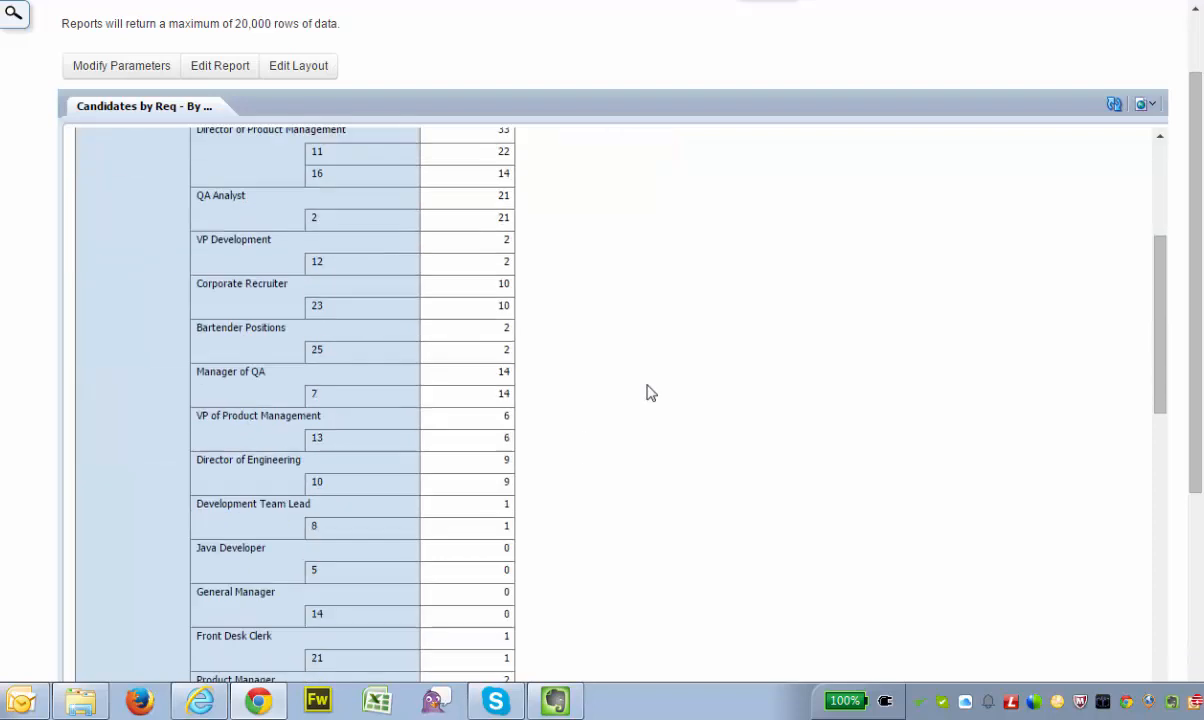
pyautogui.scroll(2, 648, 392)
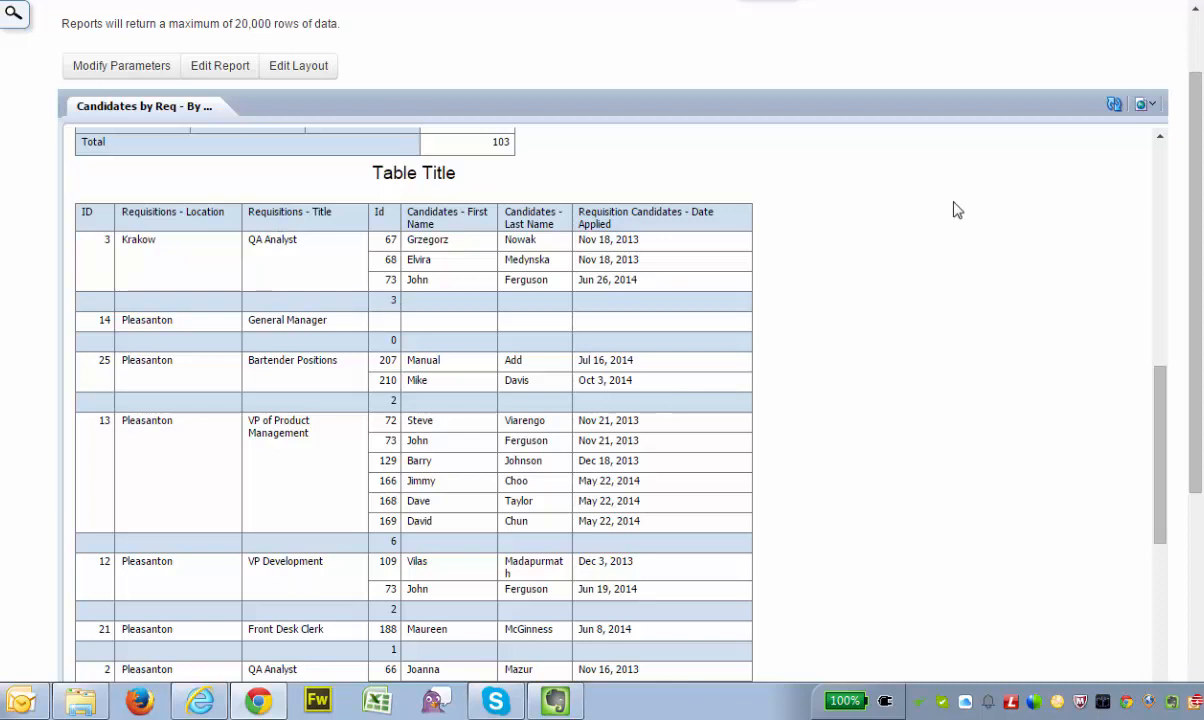
pyautogui.scroll(15, 955, 210)
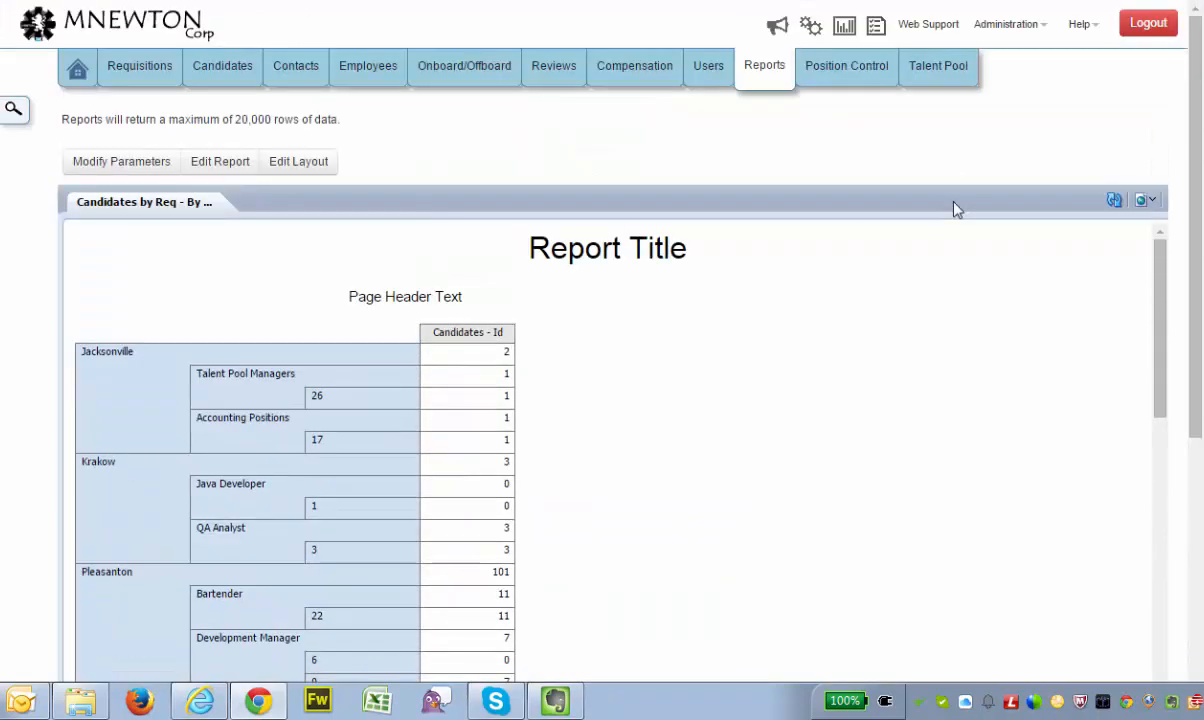